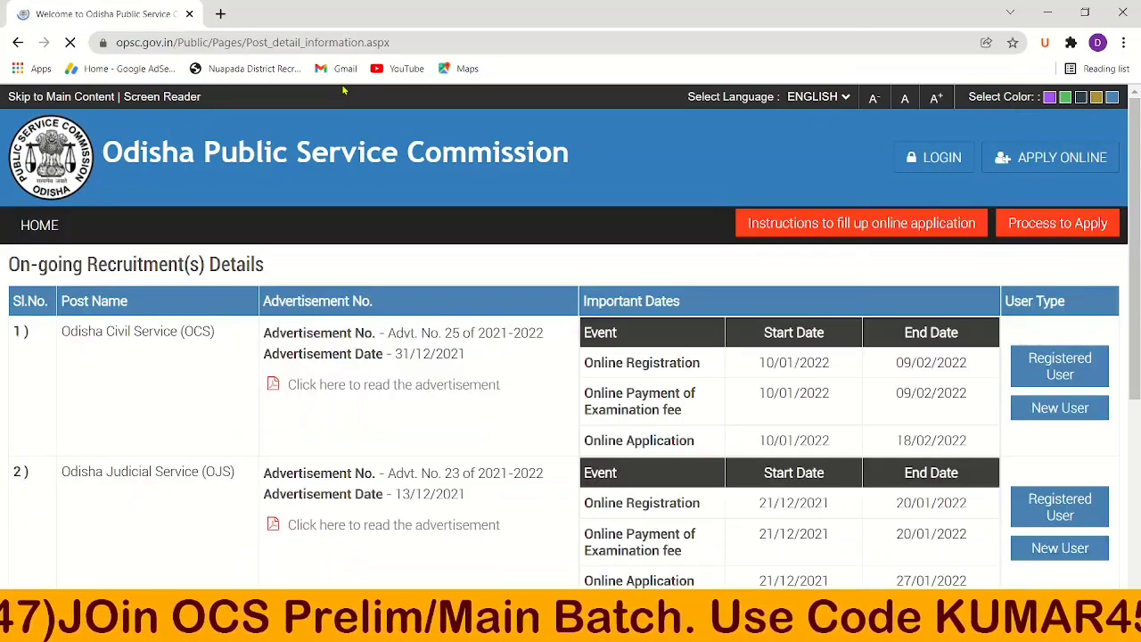
# Scroll down the New User instructions for Odisha Civil Service registration.
pyautogui.scroll(-1, 343, 89)
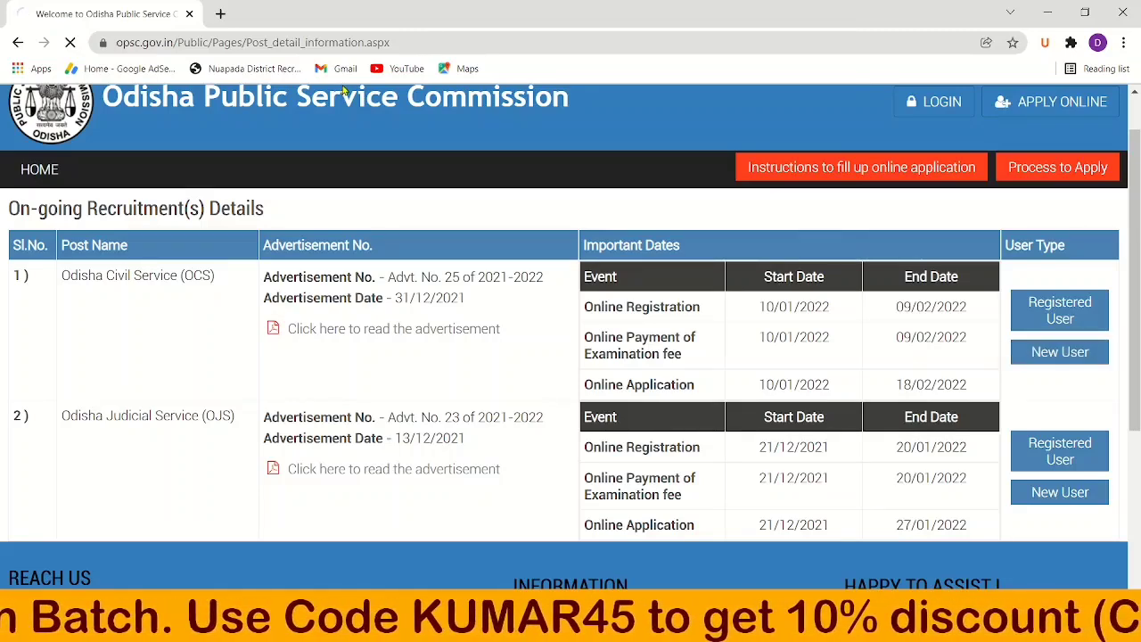
pyautogui.scroll(-2, 341, 84)
# Scroll to the end of the instructions, proceed to registration and accept the IMPORTANT notice.
pyautogui.scroll(-10, 341, 85)
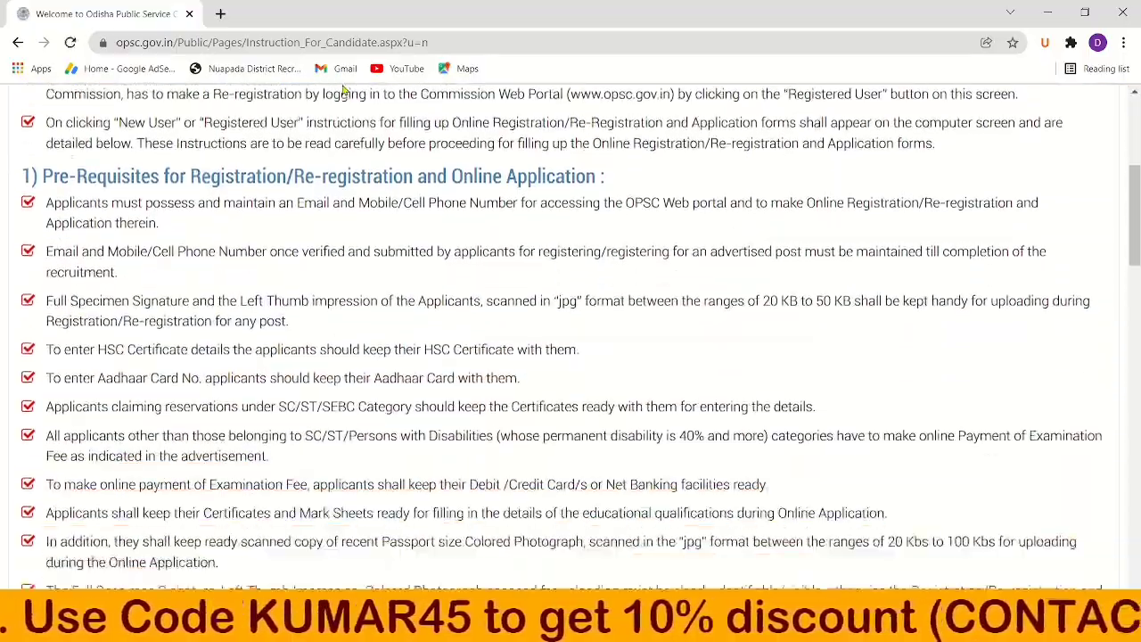
pyautogui.scroll(-5, 342, 85)
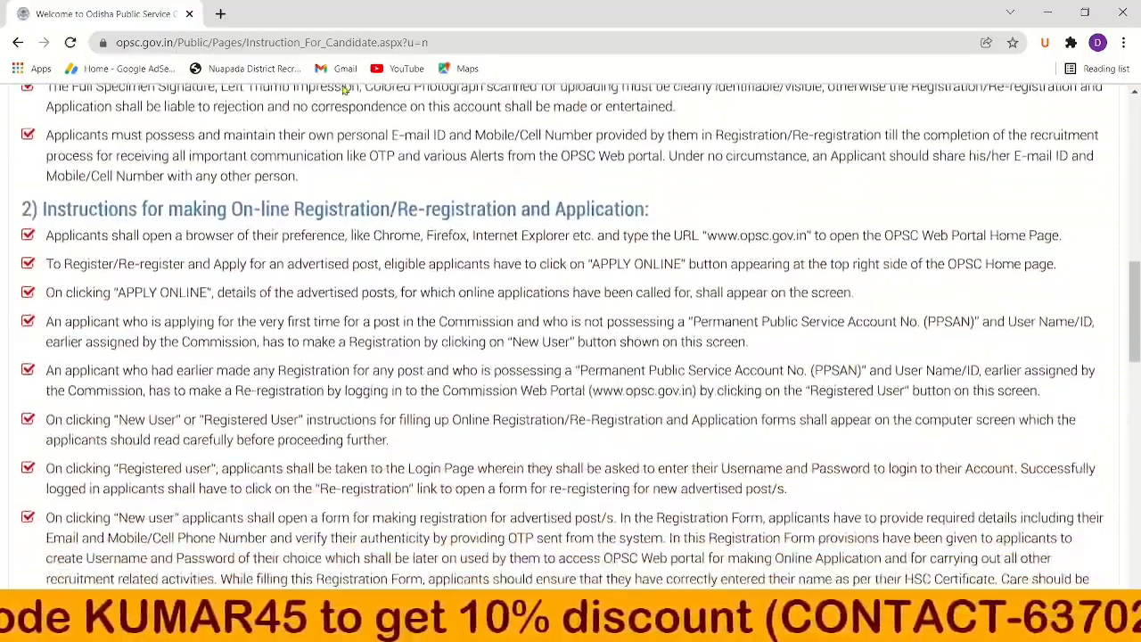
pyautogui.scroll(-10, 341, 85)
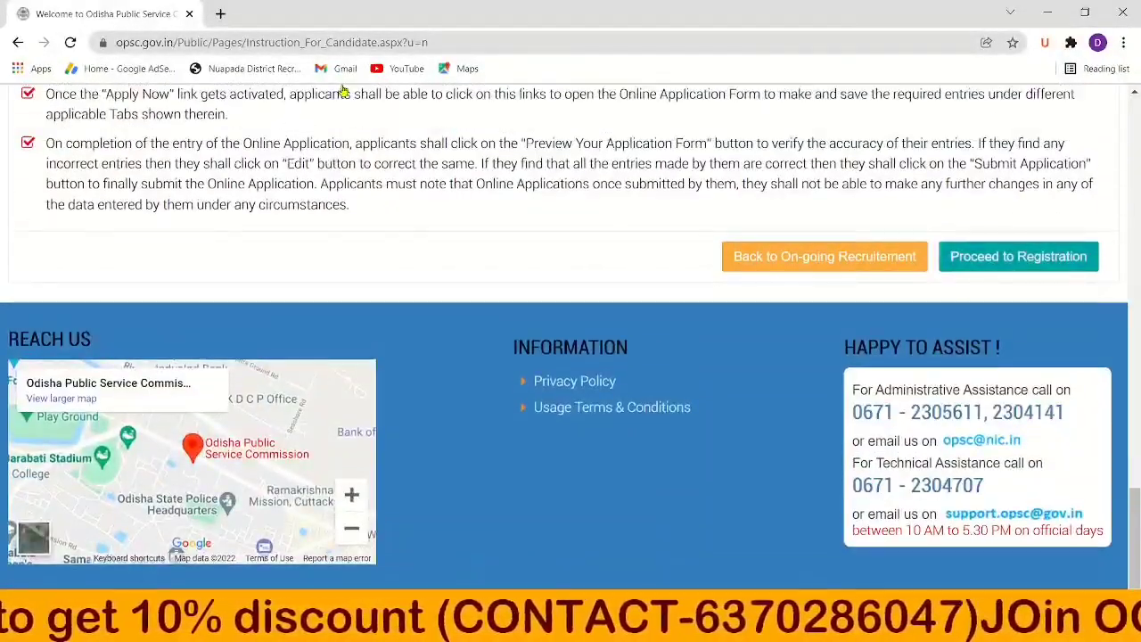
pyautogui.press('Return')
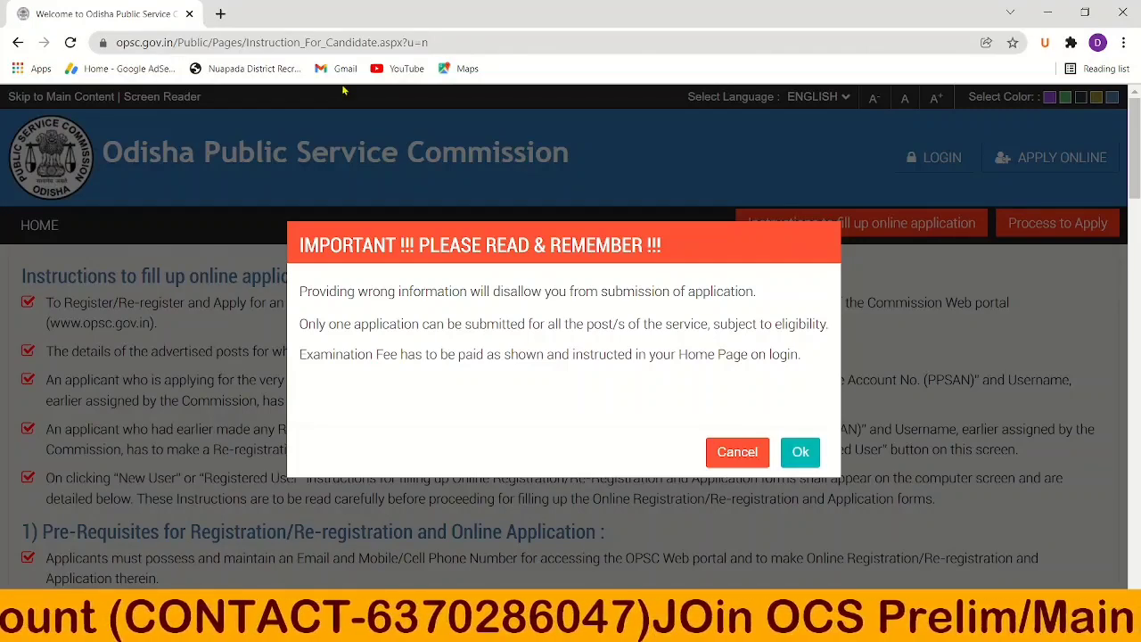
pyautogui.press('Return')
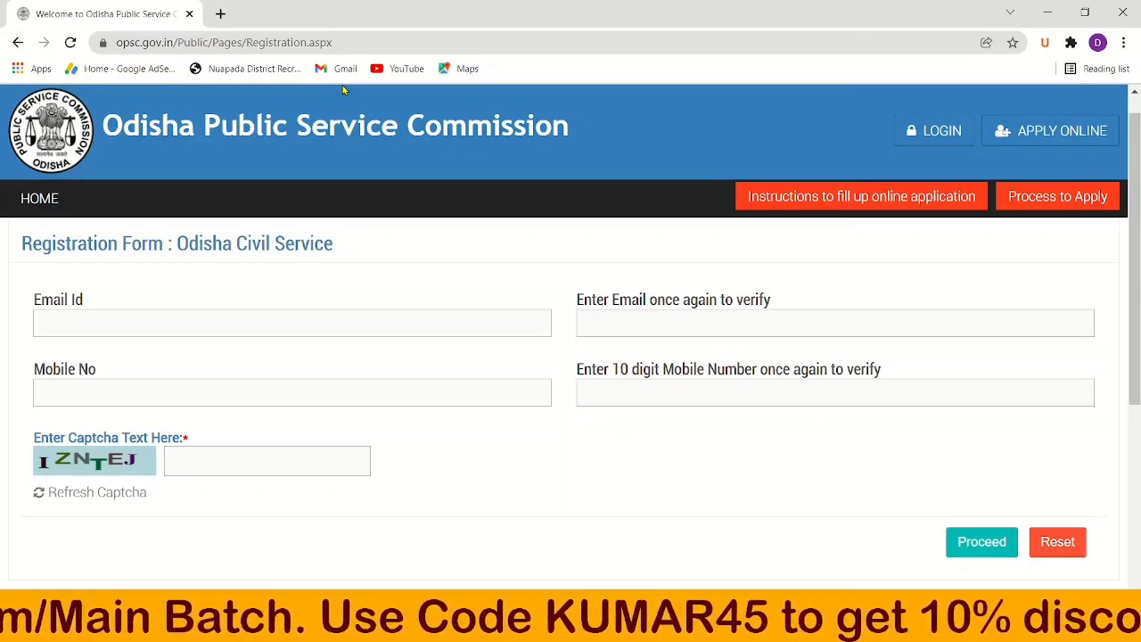
# Enter the mobile verification code and submit both OTPs with Next.
pyautogui.scroll(1, 343, 89)
pyautogui.scroll(-1, 342, 87)
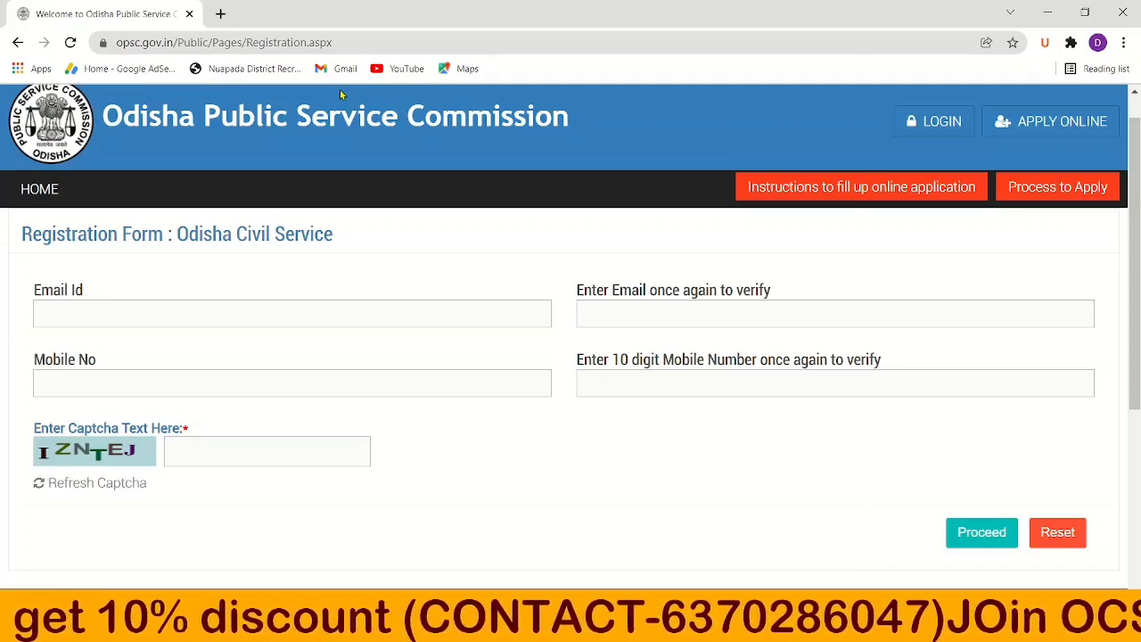
pyautogui.click(157, 317)
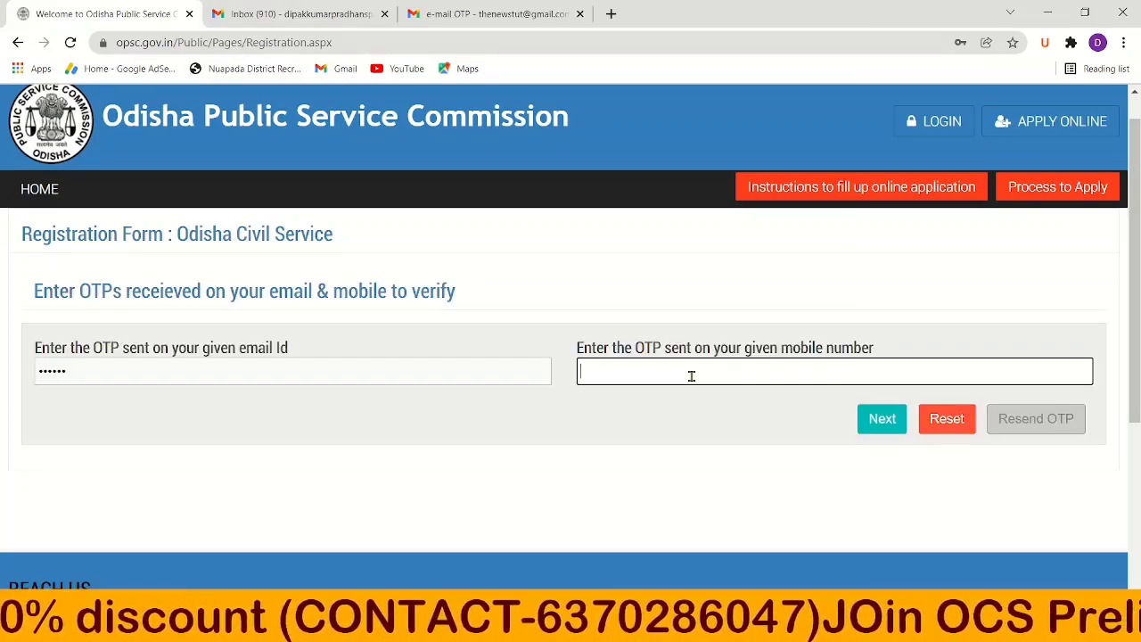
pyautogui.write('••••••')
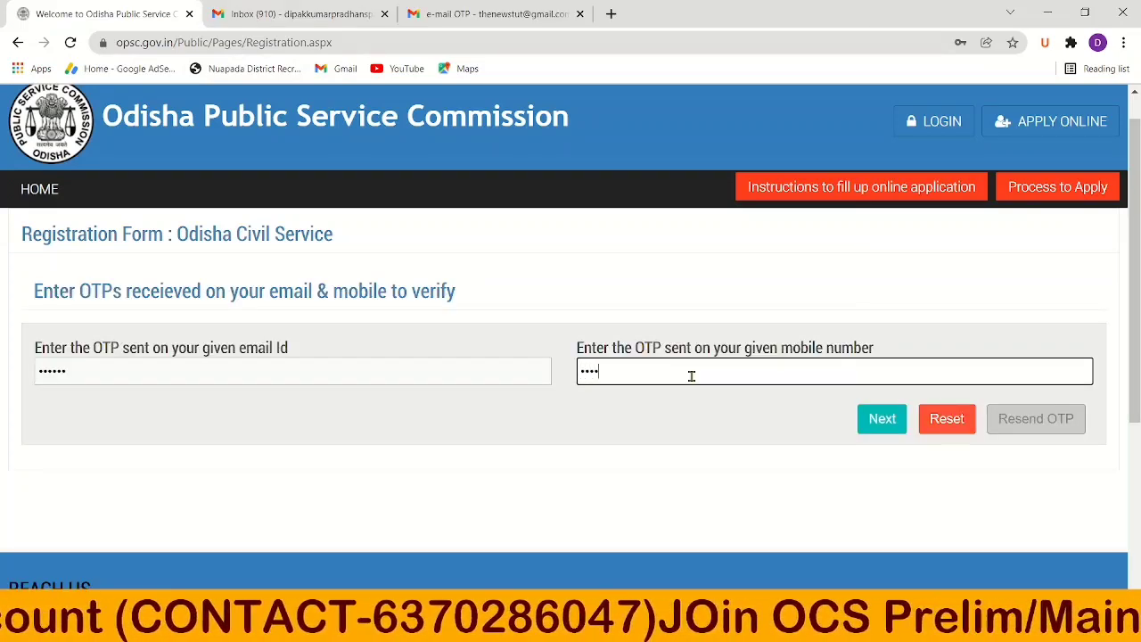
pyautogui.click(882, 419)
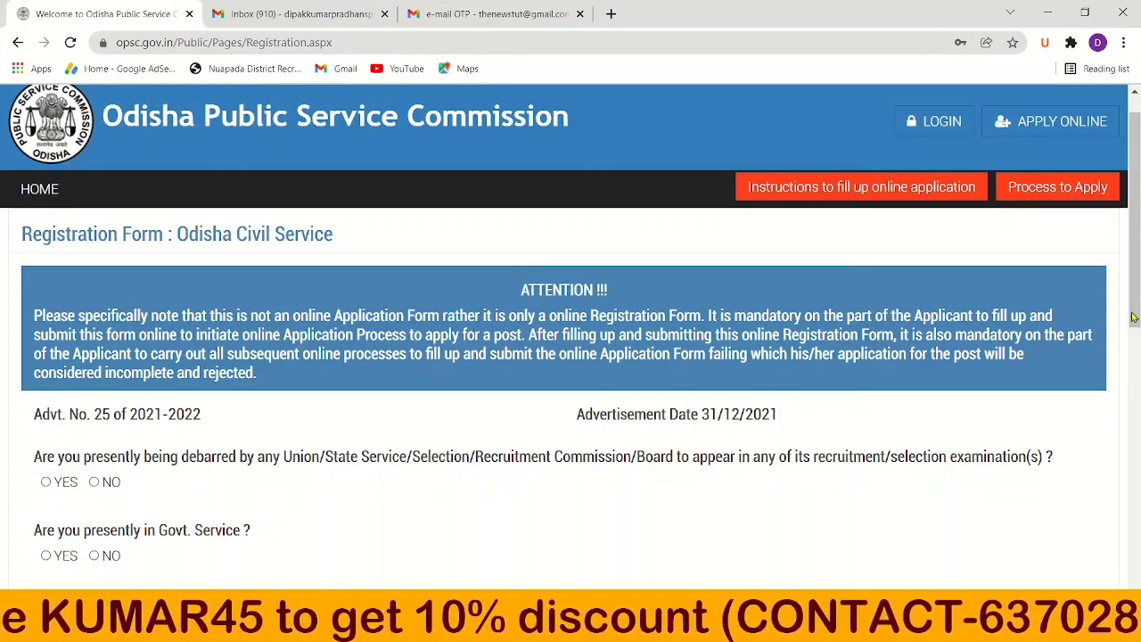
# Answer NO to being debarred from examinations and to being in government service.
pyautogui.scroll(-2, 571, 327)
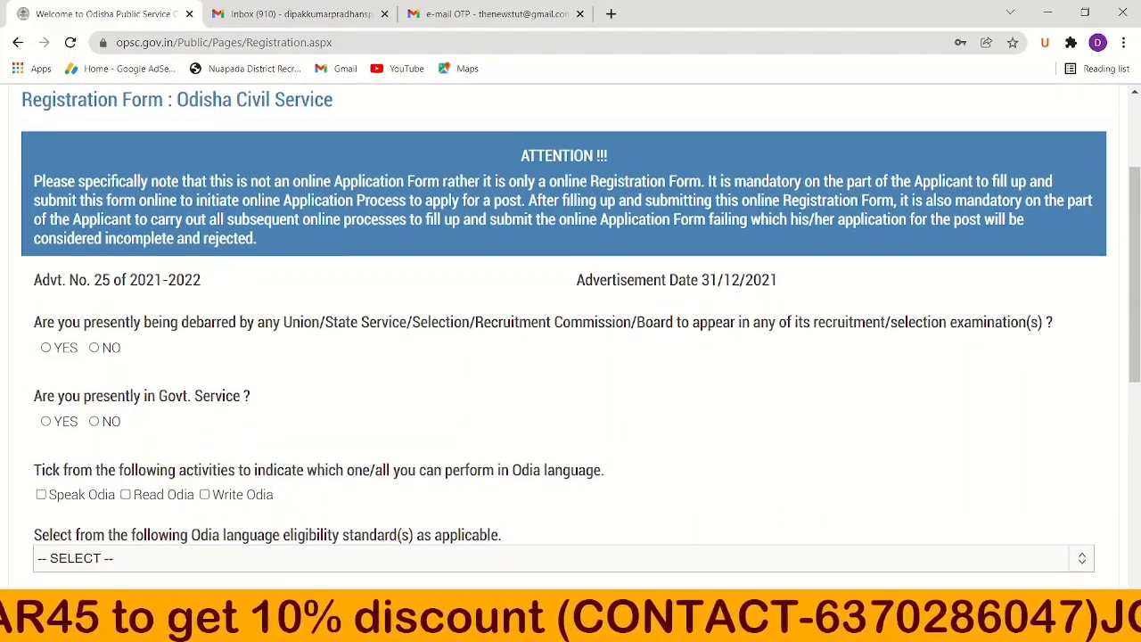
pyautogui.scroll(-1, 570, 326)
pyautogui.scroll(3, 570, 326)
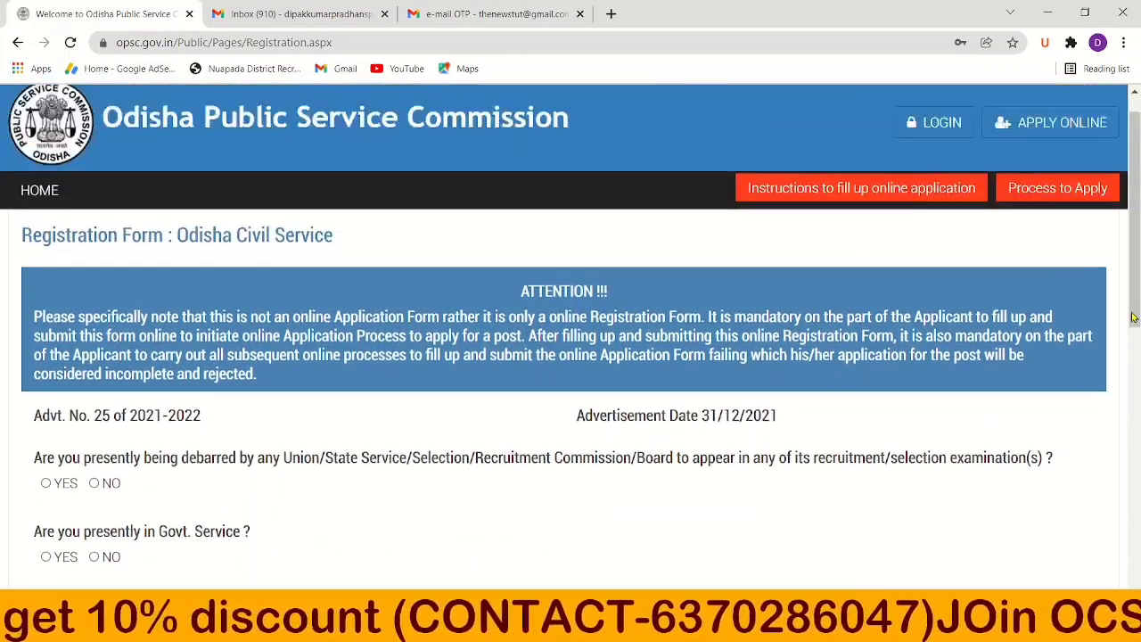
pyautogui.scroll(-3, 1131, 316)
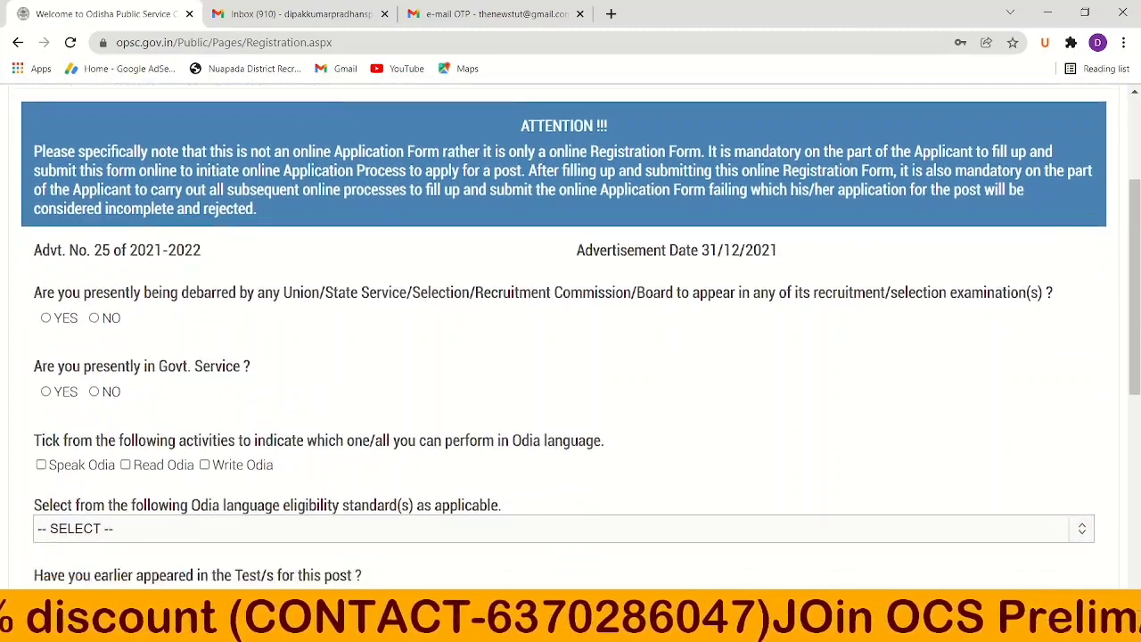
pyautogui.scroll(-1, 1132, 317)
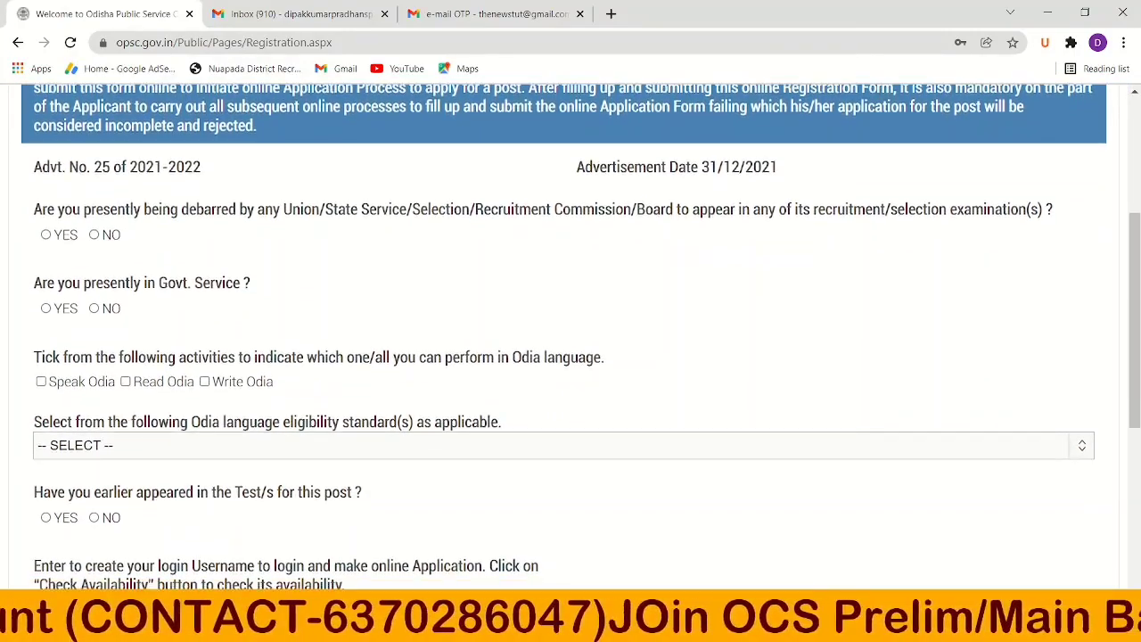
pyautogui.scroll(1, 1132, 316)
pyautogui.scroll(-1, 1131, 317)
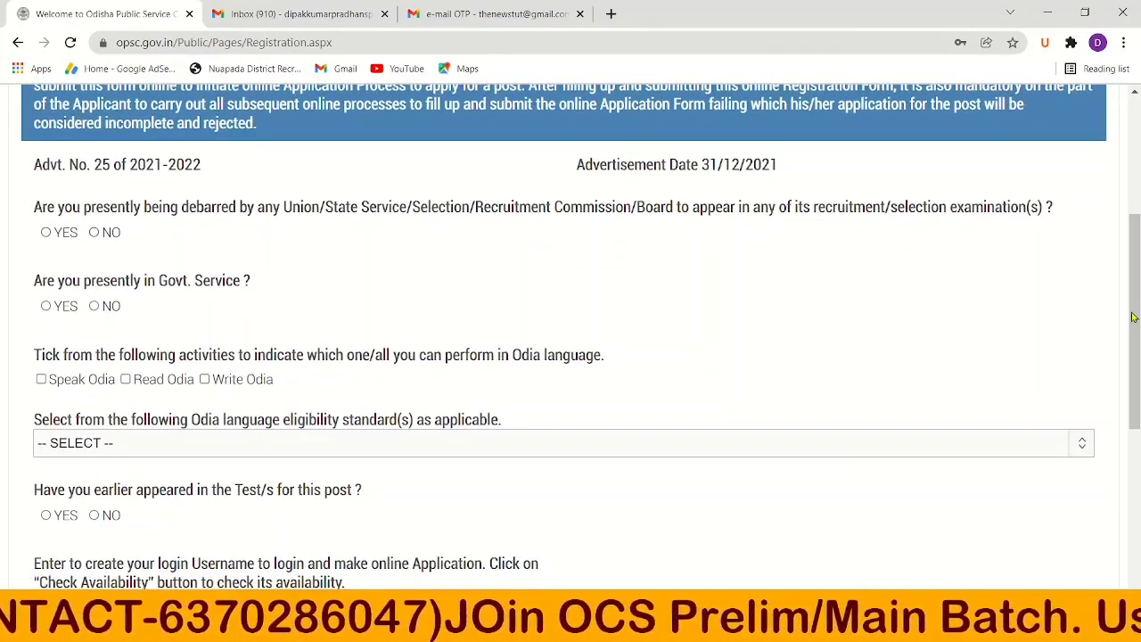
pyautogui.click(95, 232)
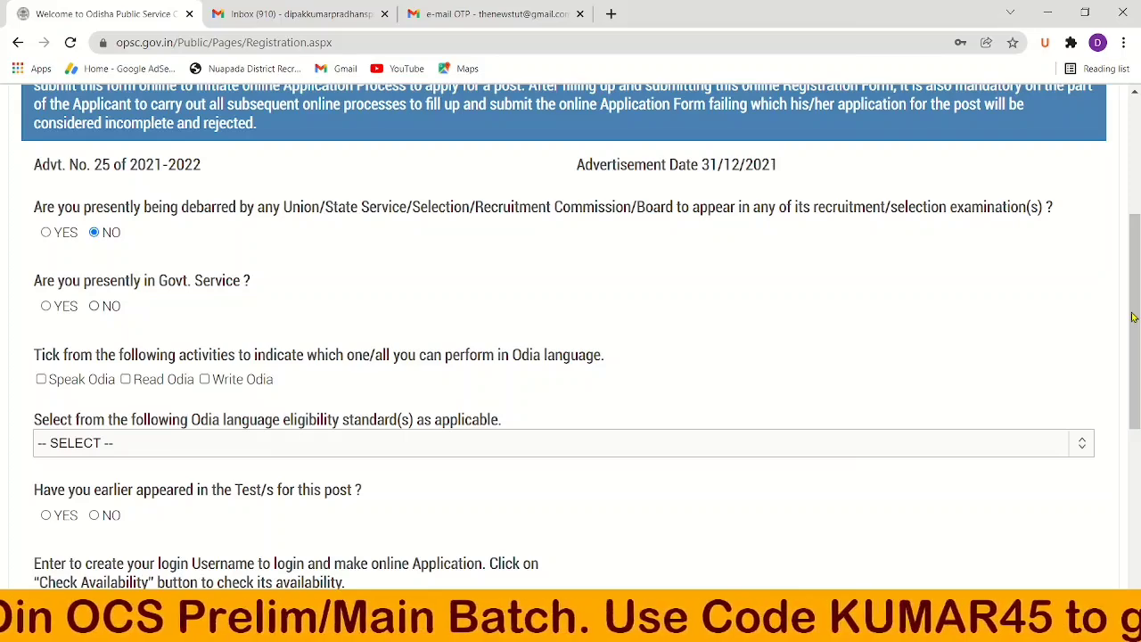
pyautogui.click(94, 305)
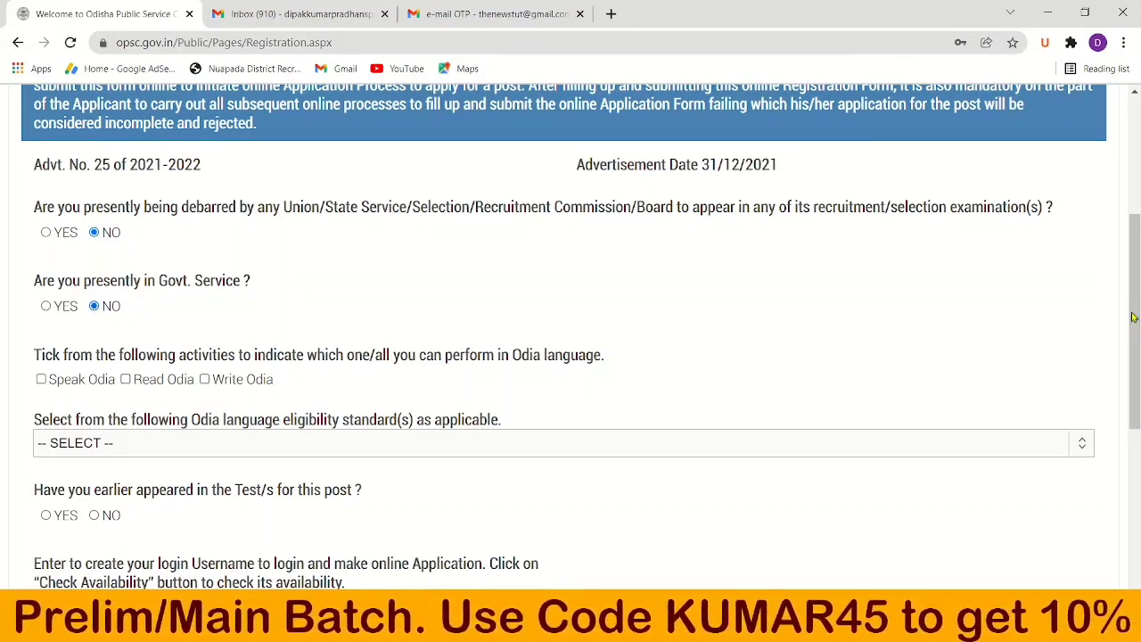
# Tick the Speak Odia, Read Odia and Write Odia checkboxes.
pyautogui.scroll(-2, 1133, 318)
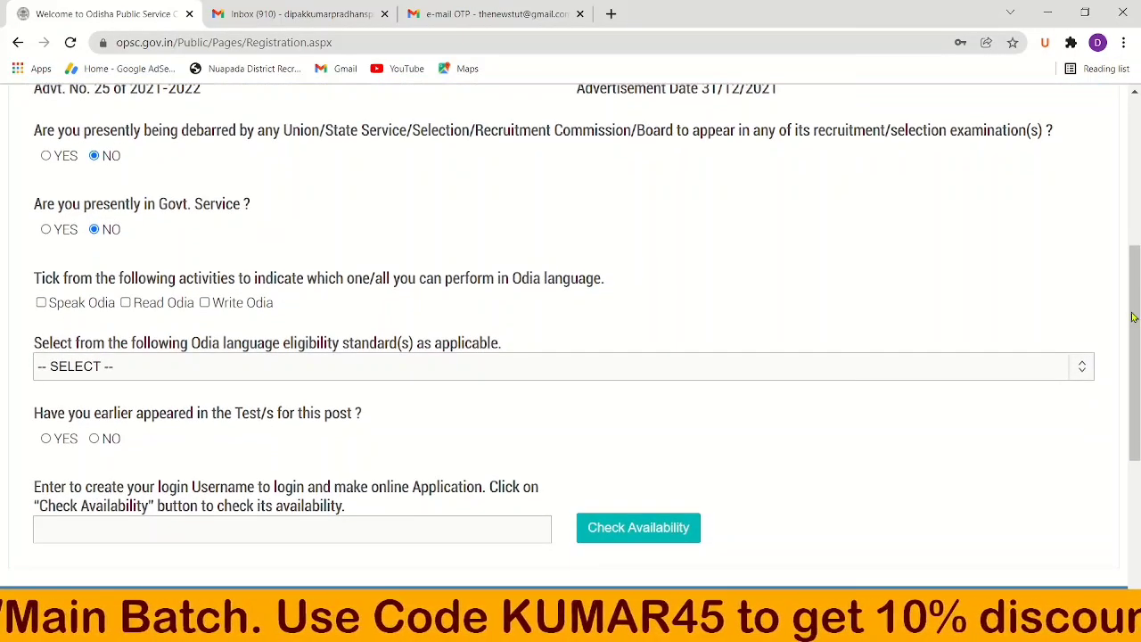
pyautogui.click(41, 302)
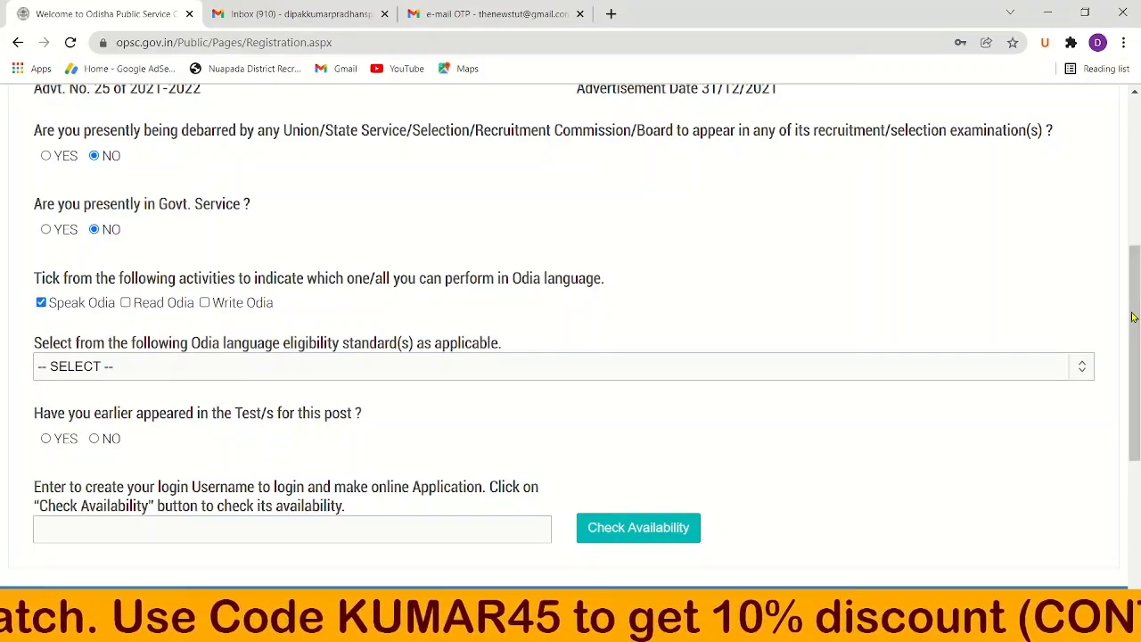
pyautogui.click(125, 302)
pyautogui.click(204, 302)
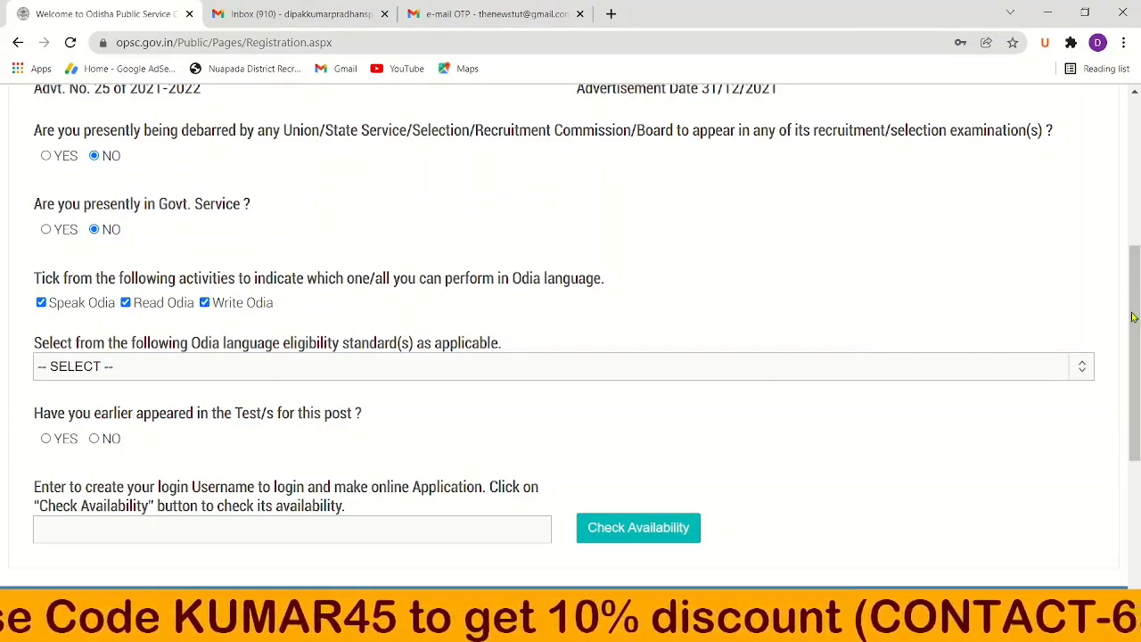
pyautogui.scroll(-1, 1132, 317)
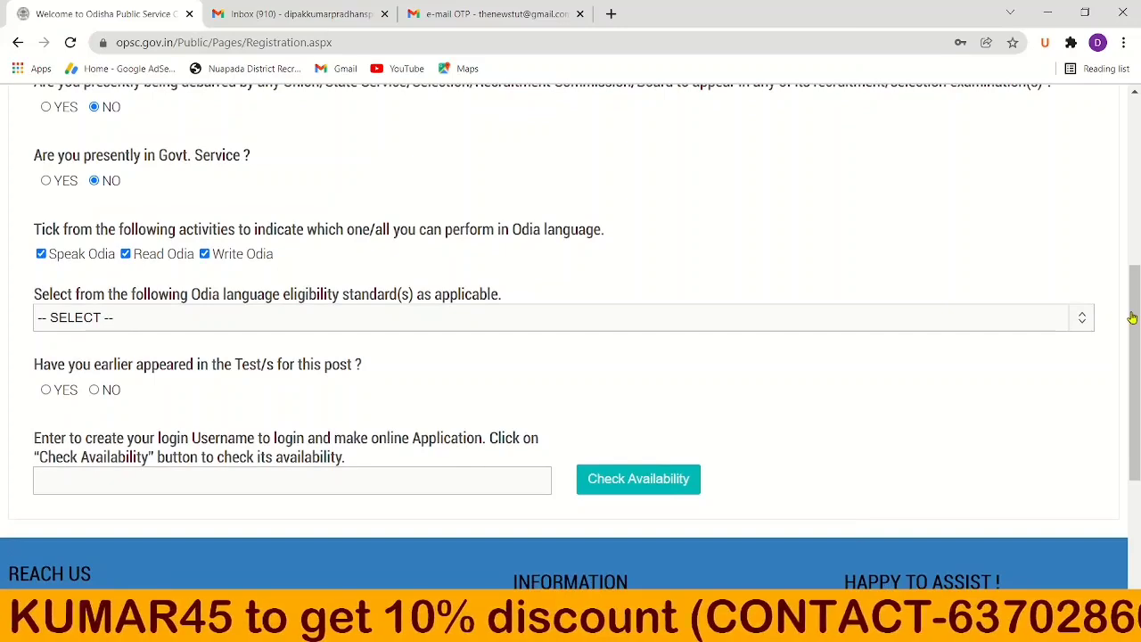
pyautogui.scroll(-1, 1133, 317)
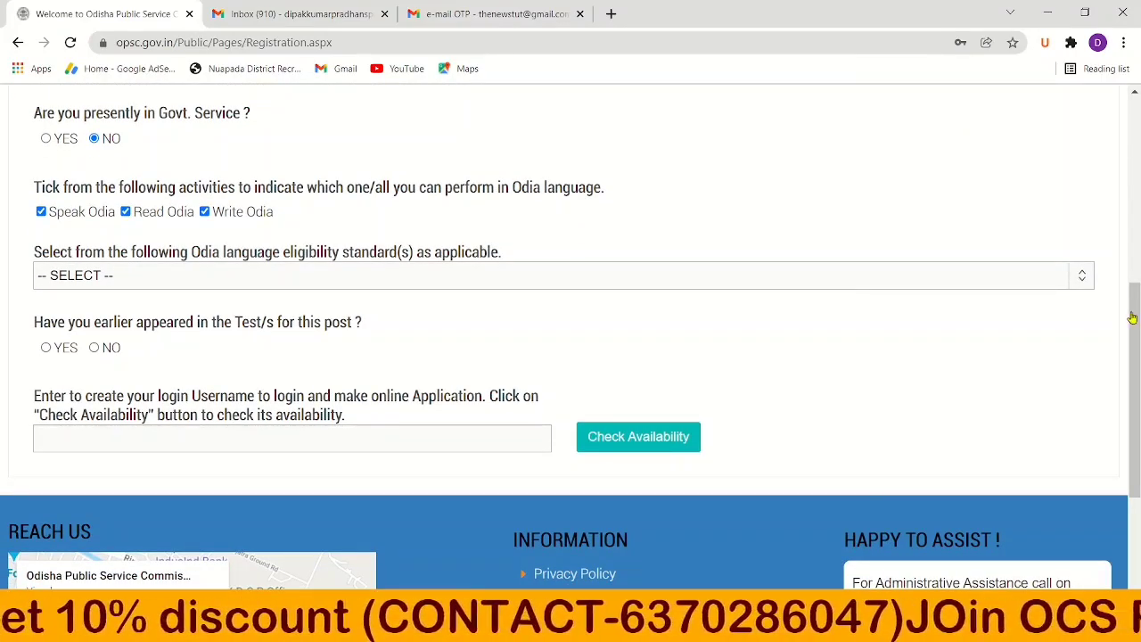
# Set the Odia eligibility standard to 'Passed H.S.C or equivalent' with Odia medium.
pyautogui.click(956, 287)
pyautogui.press('Down')
pyautogui.press('Down')
pyautogui.press('Down')
pyautogui.press('Down')
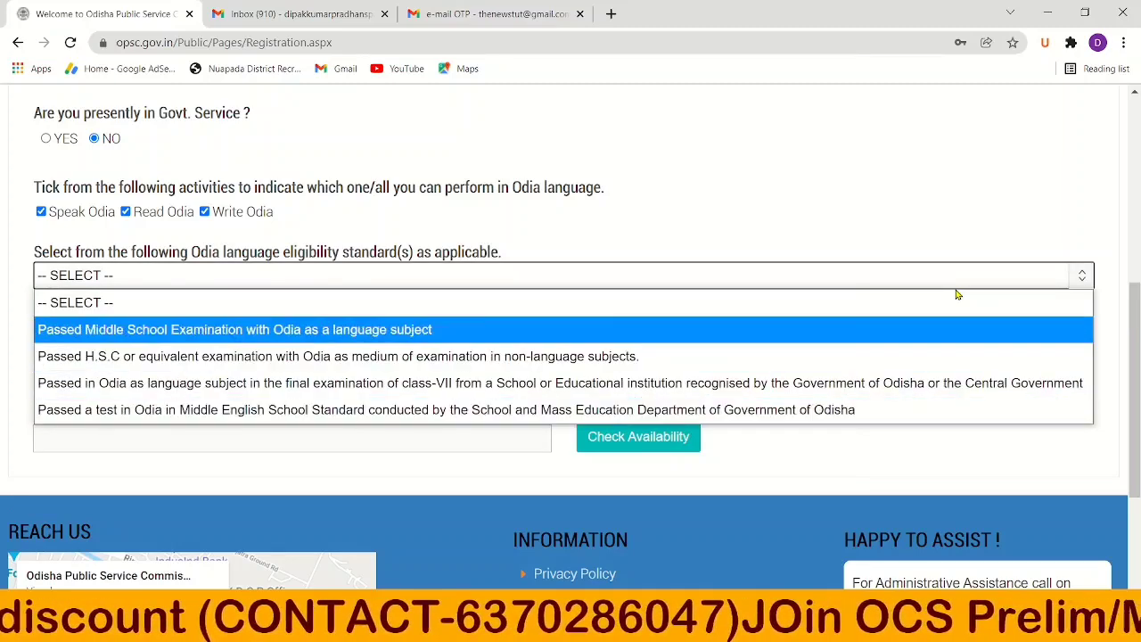
pyautogui.press('Up')
pyautogui.press('Up')
pyautogui.press('Up')
pyautogui.press('Down')
pyautogui.press('Down')
pyautogui.press('Down')
pyautogui.press('Up')
pyautogui.press('Up')
pyautogui.press('Down')
pyautogui.press('Up')
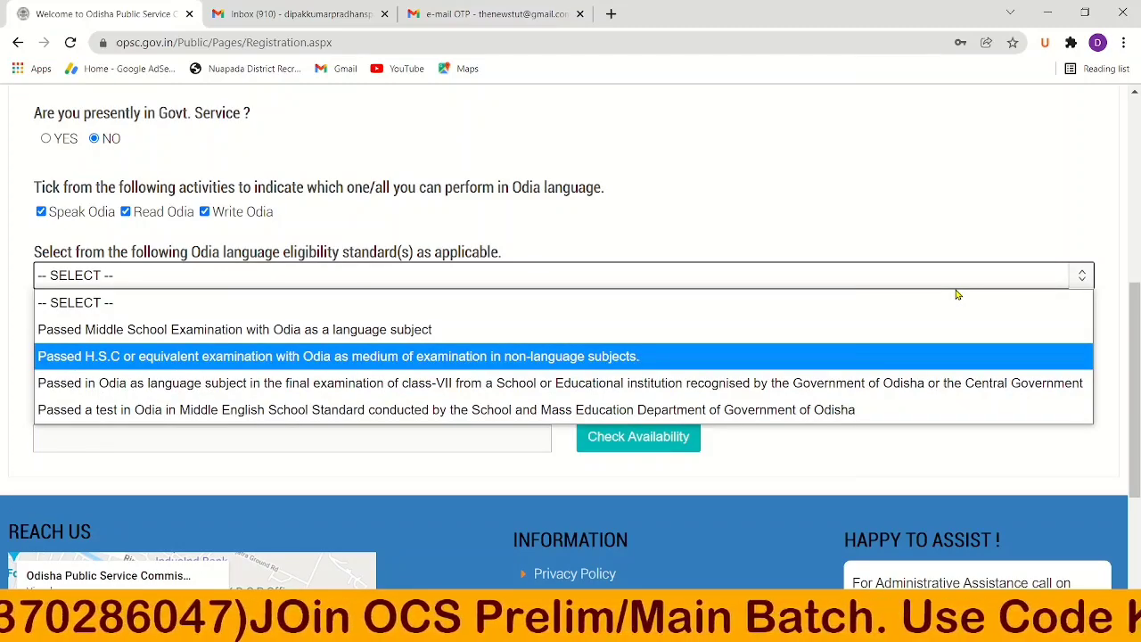
pyautogui.press('Return')
# Answer NO to having earlier appeared in the Test.
pyautogui.scroll(-1, 957, 294)
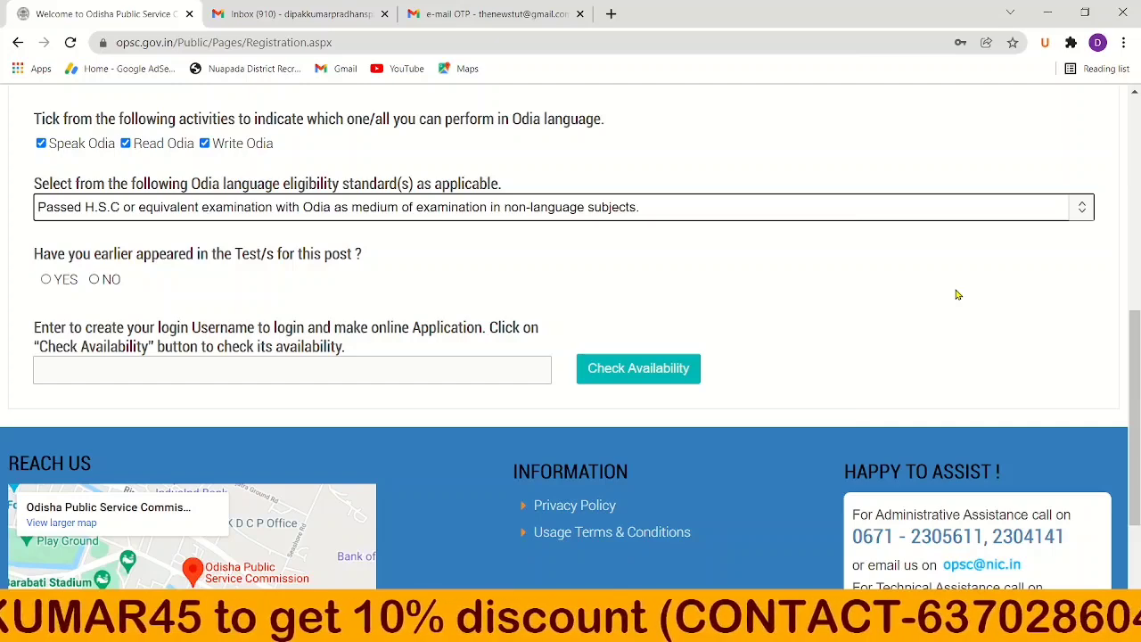
pyautogui.click(94, 280)
pyautogui.scroll(-1, 957, 294)
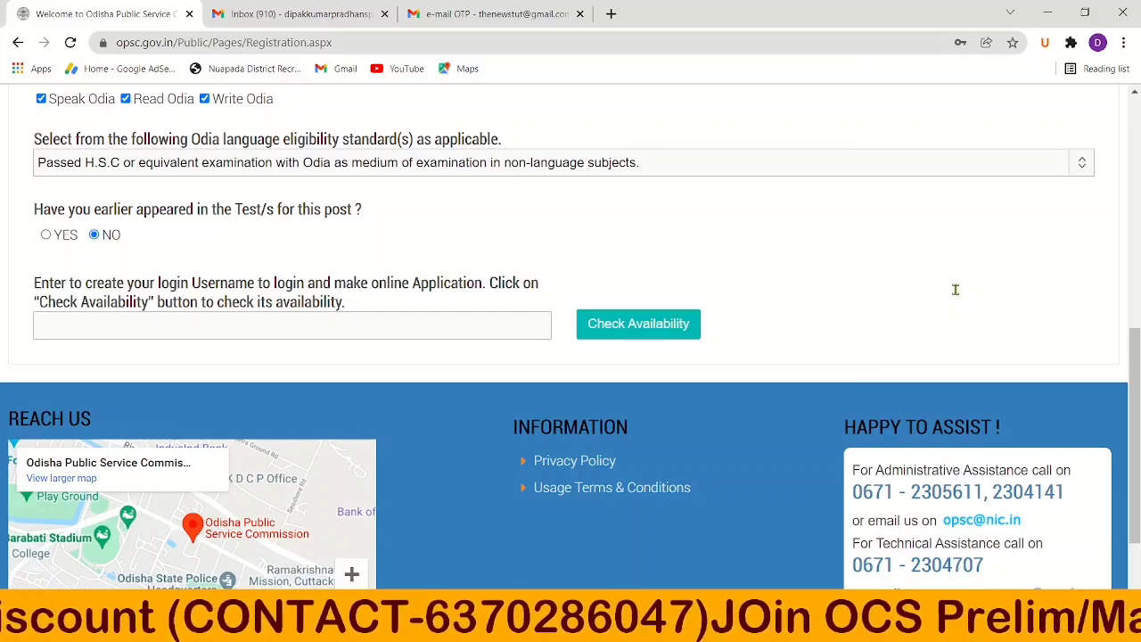
# Enter the chosen login username and confirm it is available for new registration.
pyautogui.press('Tab')
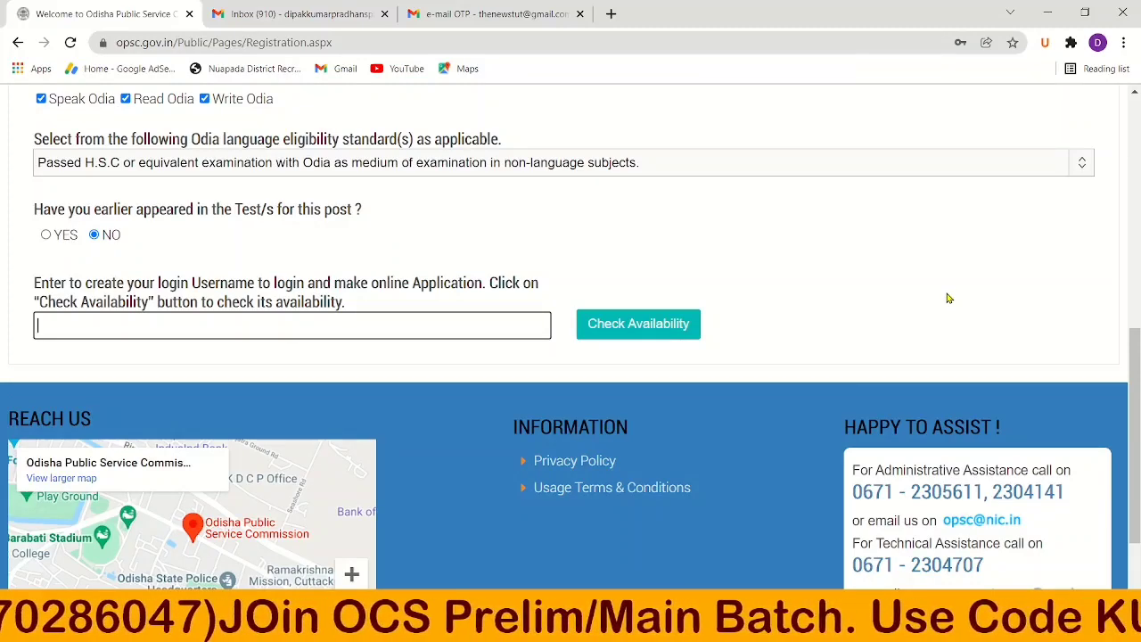
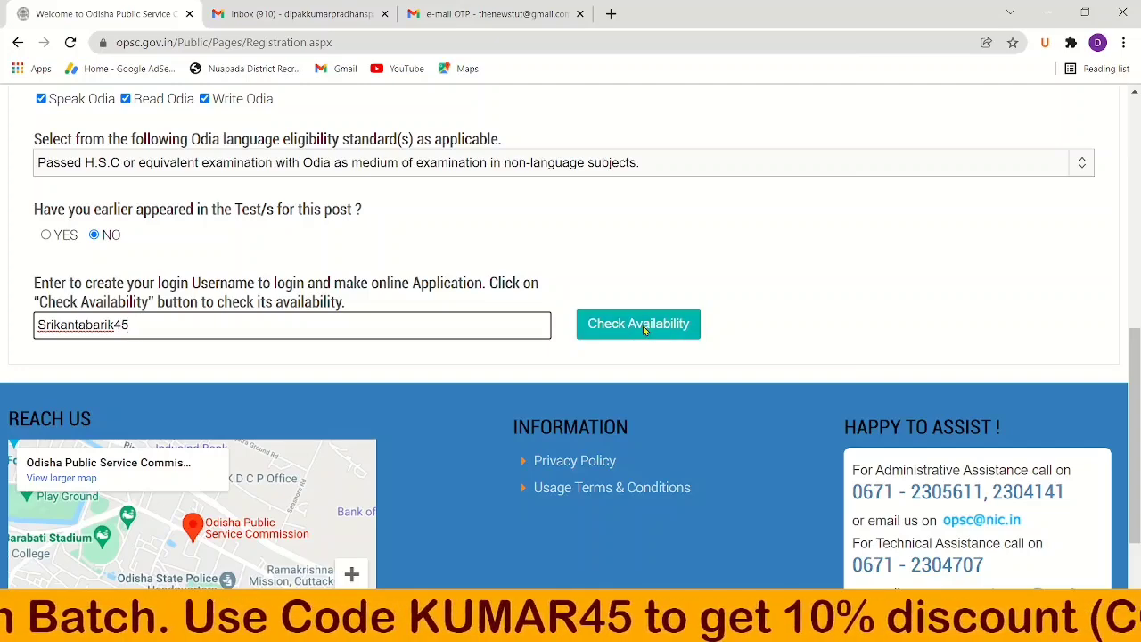
pyautogui.click(642, 330)
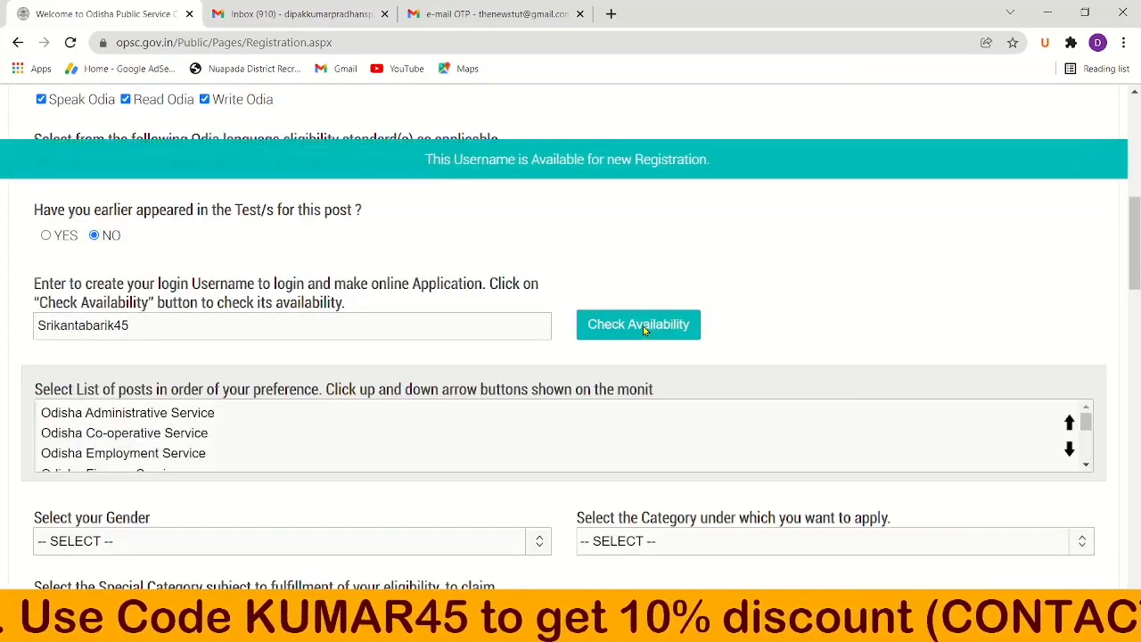
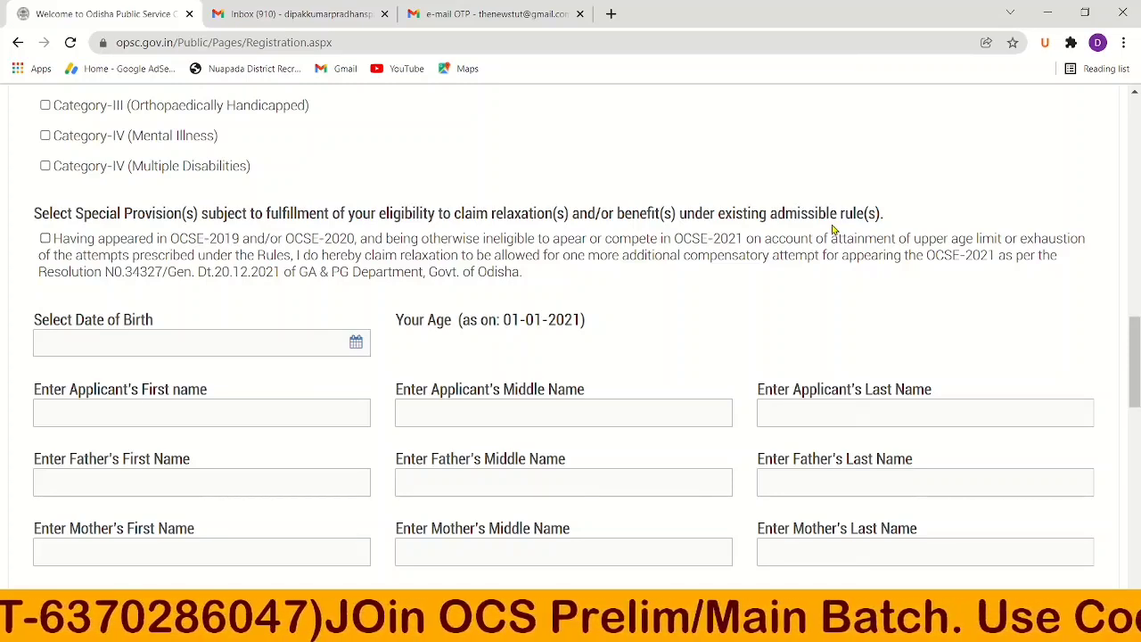
# Claim the special-provision relaxation and set date of birth to 19 January 1995.
pyautogui.click(835, 233)
pyautogui.scroll(-1, 833, 230)
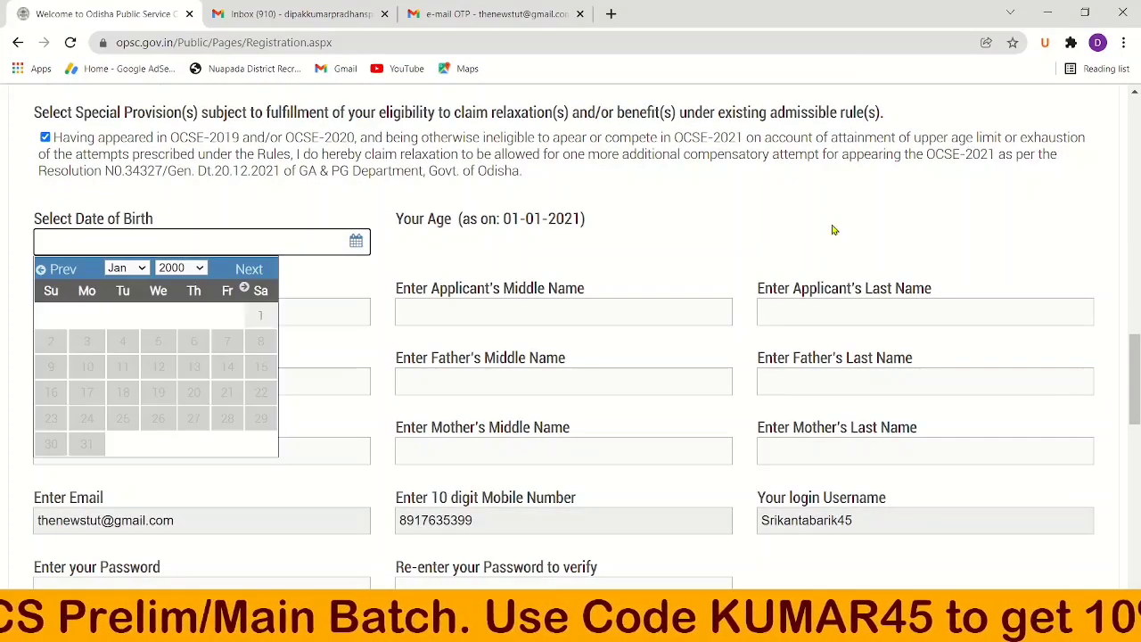
pyautogui.click(181, 267)
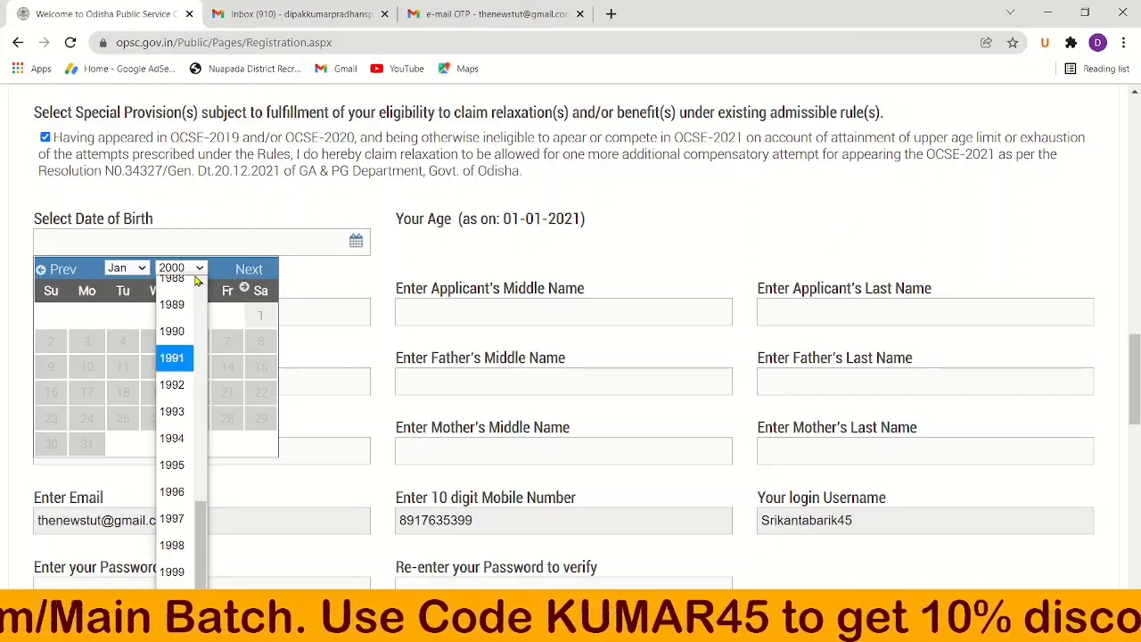
pyautogui.click(177, 361)
pyautogui.click(194, 269)
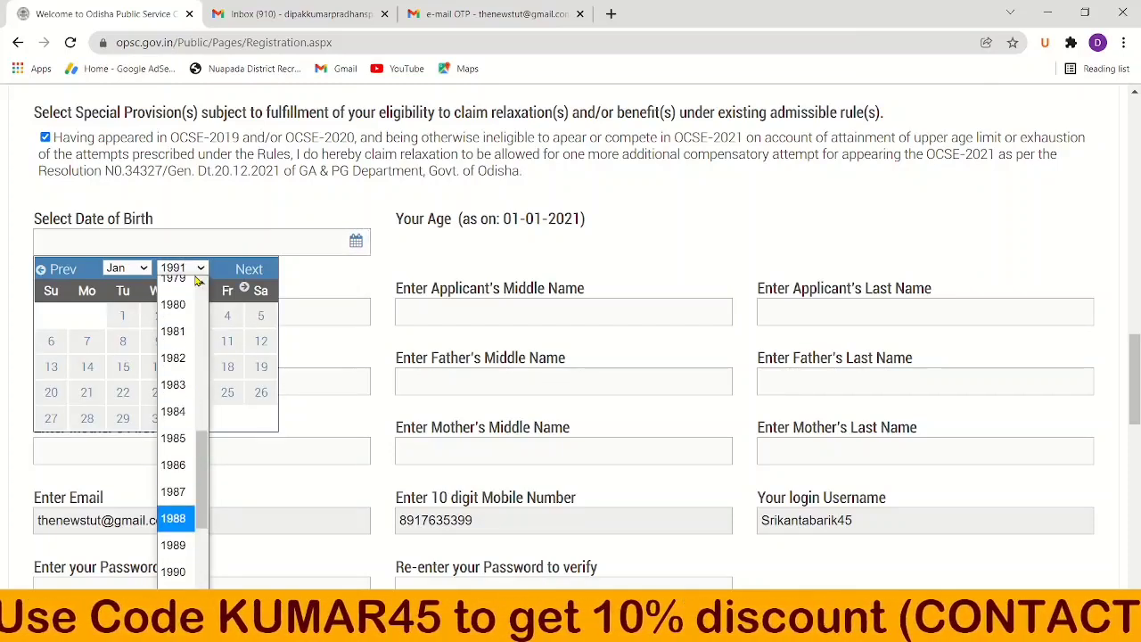
pyautogui.scroll(-2, 198, 282)
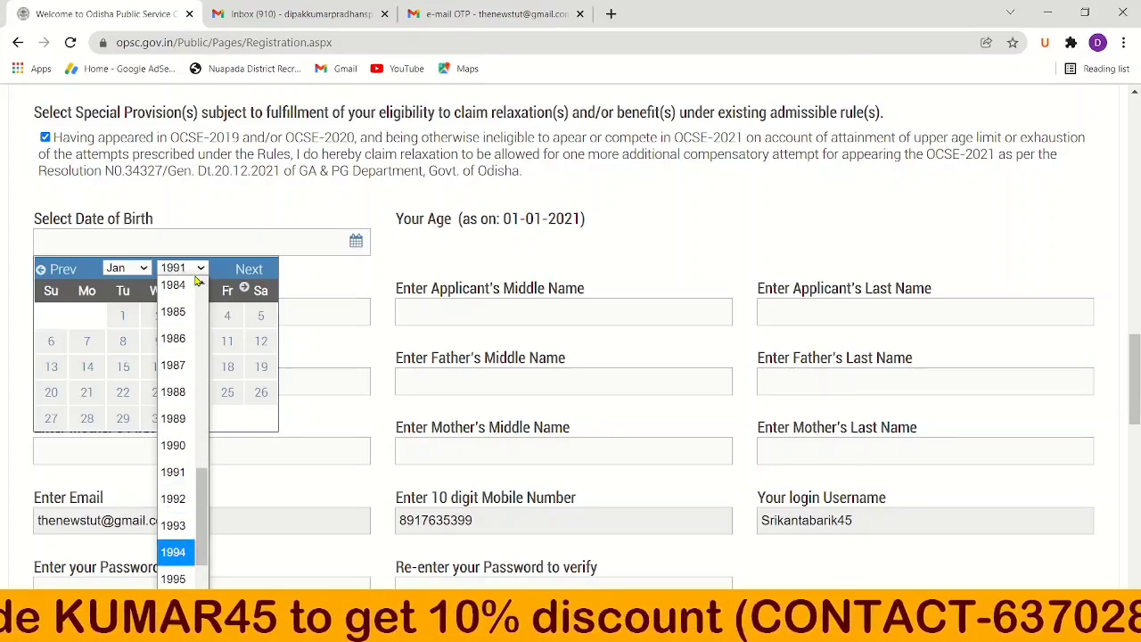
pyautogui.click(178, 578)
pyautogui.click(194, 366)
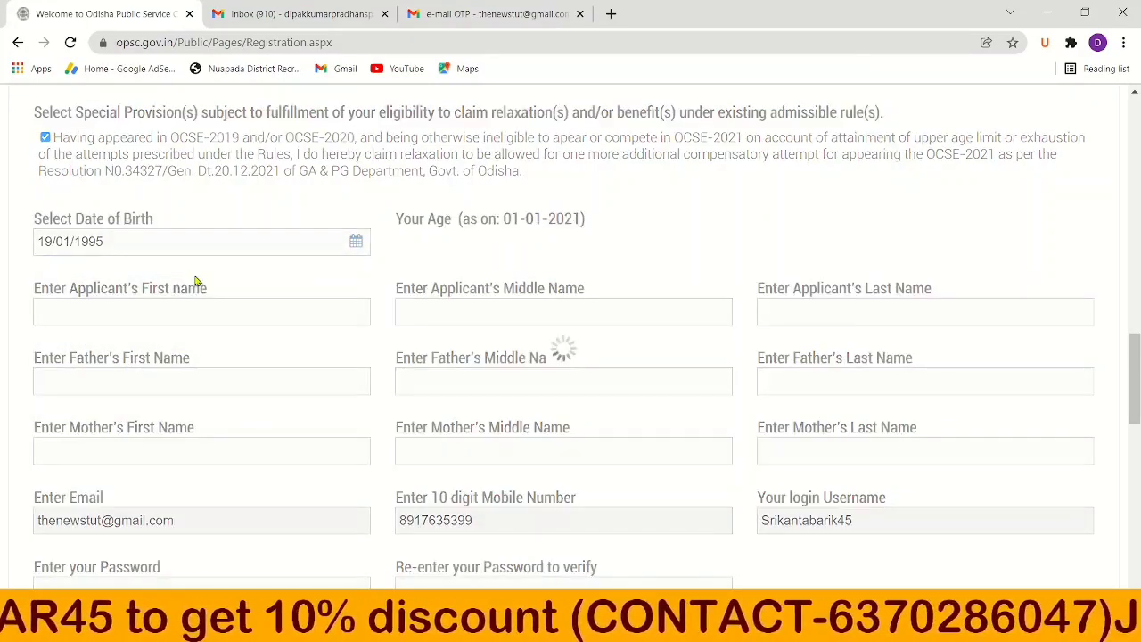
pyautogui.scroll(-1, 196, 283)
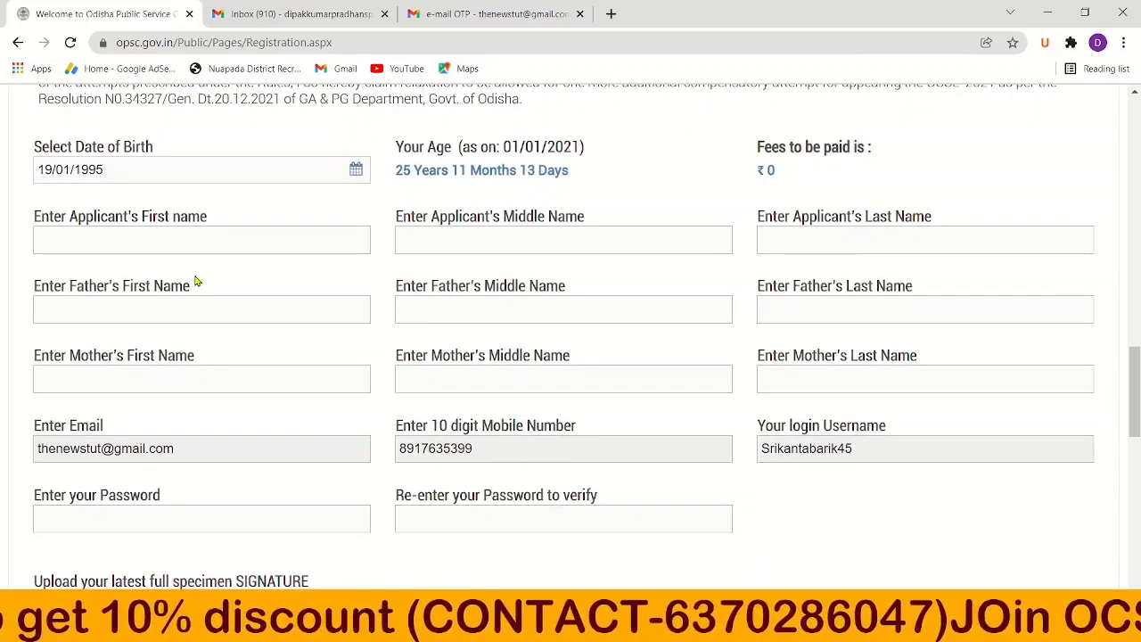
pyautogui.scroll(-1, 194, 284)
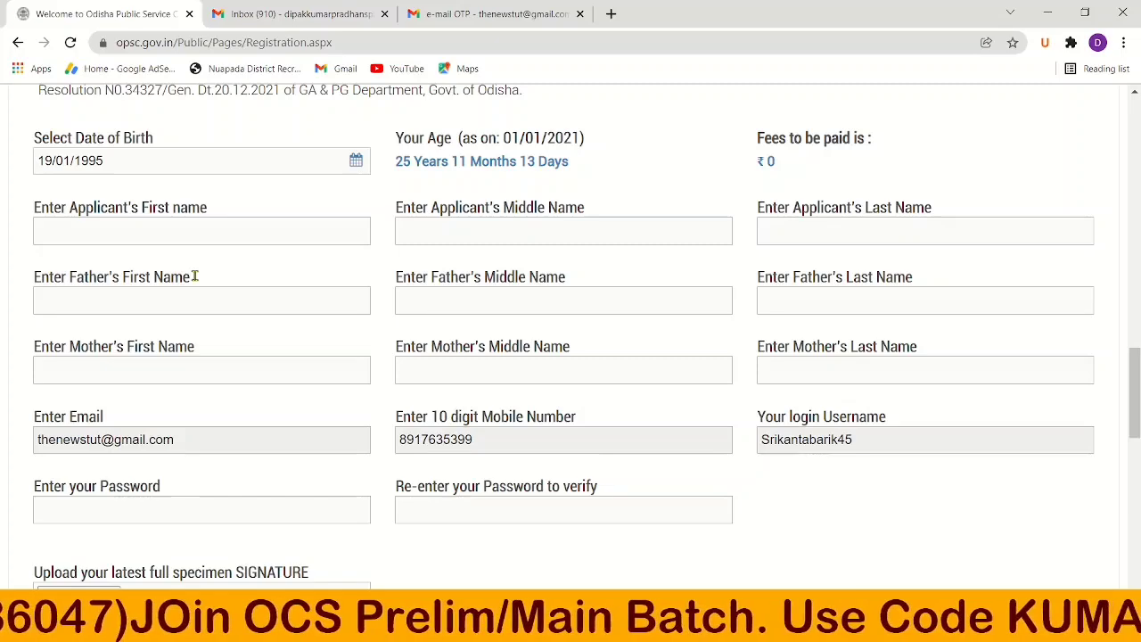
# Move through the mother's name fields down to the password entry.
pyautogui.click(194, 276)
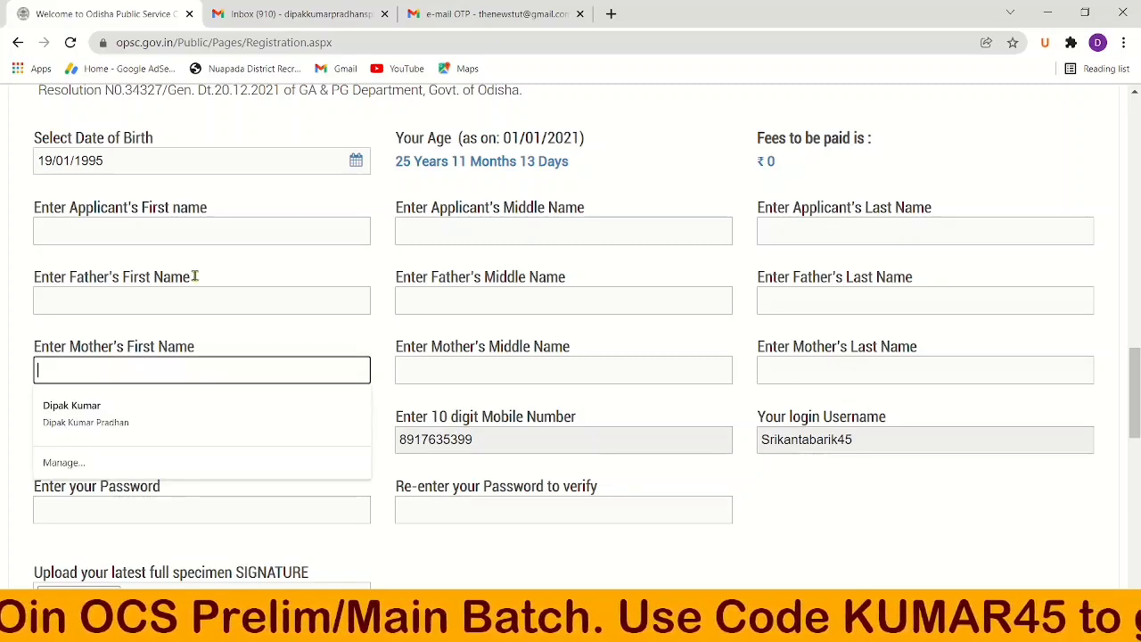
pyautogui.press('Tab')
pyautogui.press('Tab')
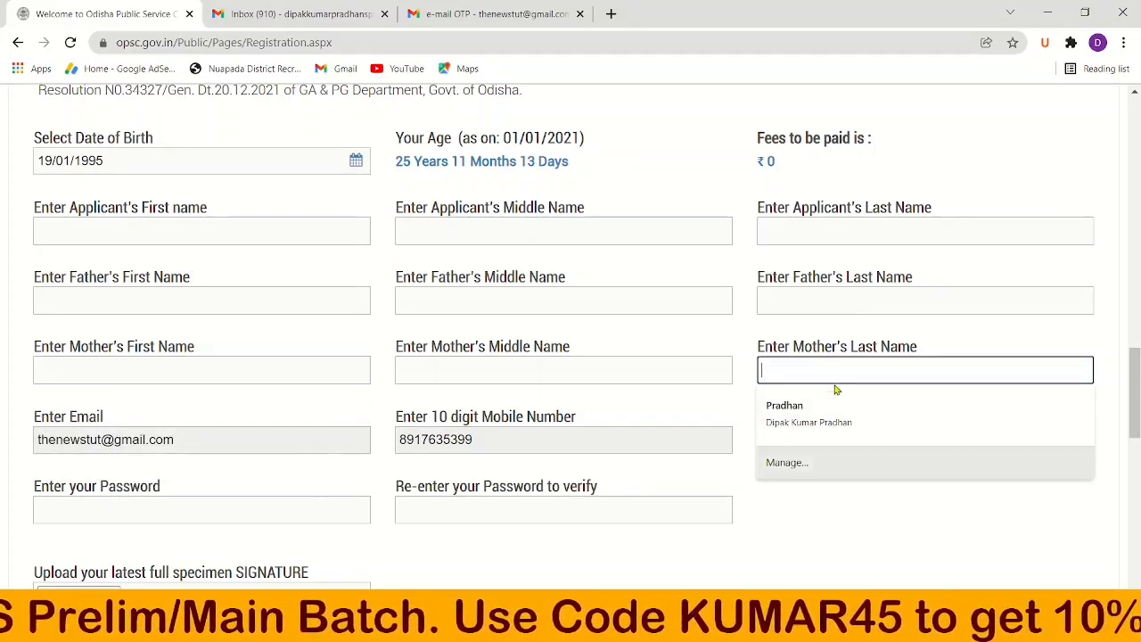
pyautogui.scroll(-1, 817, 489)
pyautogui.scroll(-1, 819, 487)
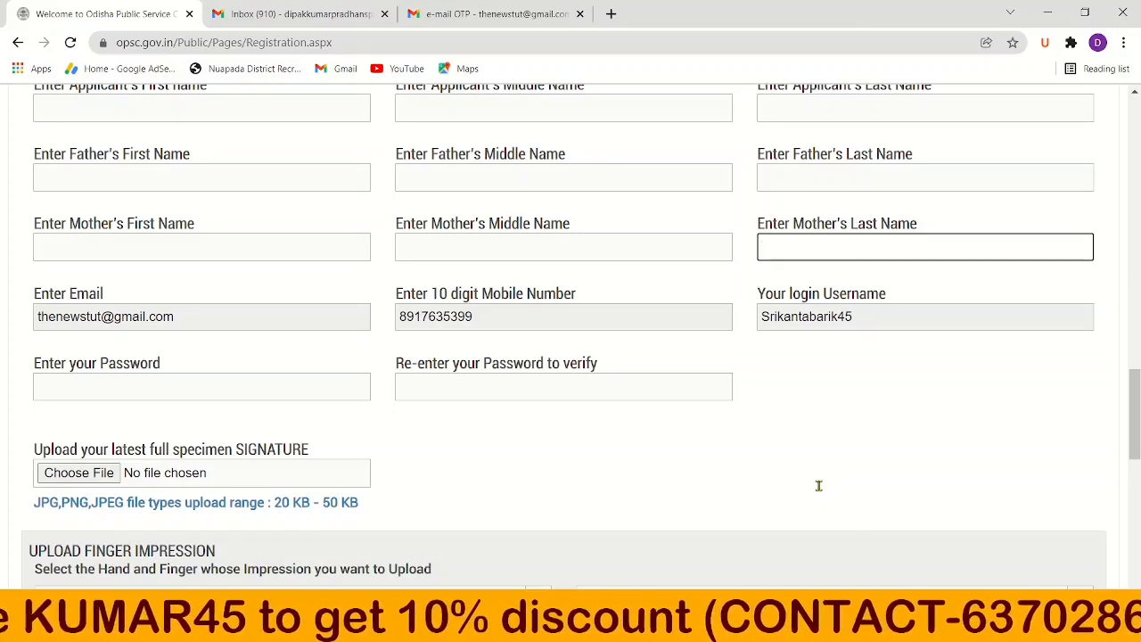
pyautogui.press('Tab')
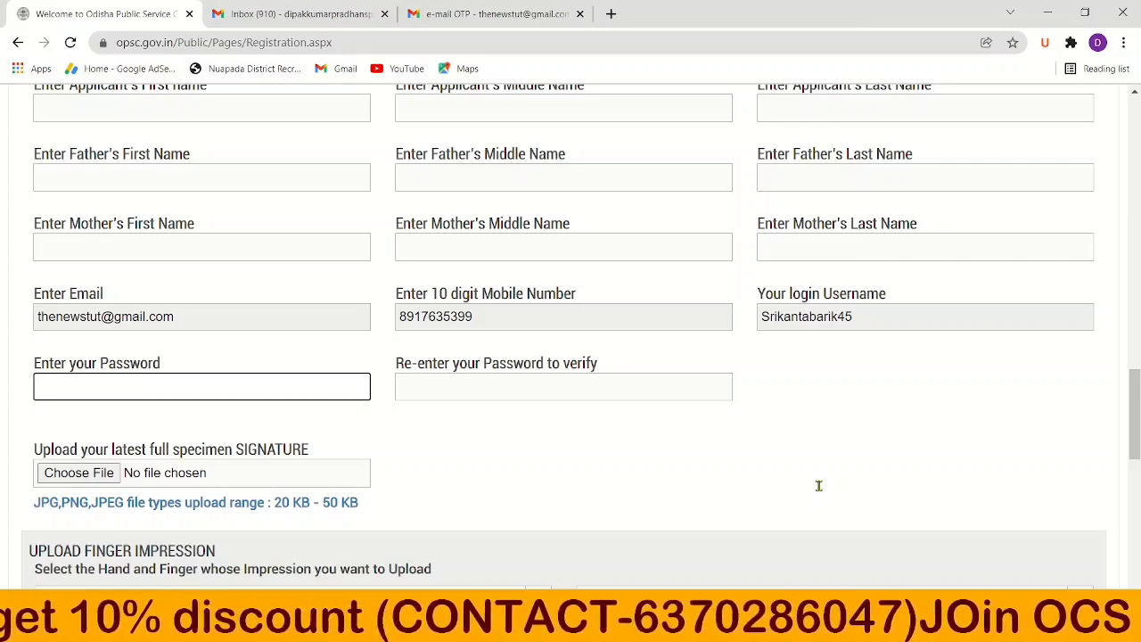
pyautogui.scroll(-1, 819, 490)
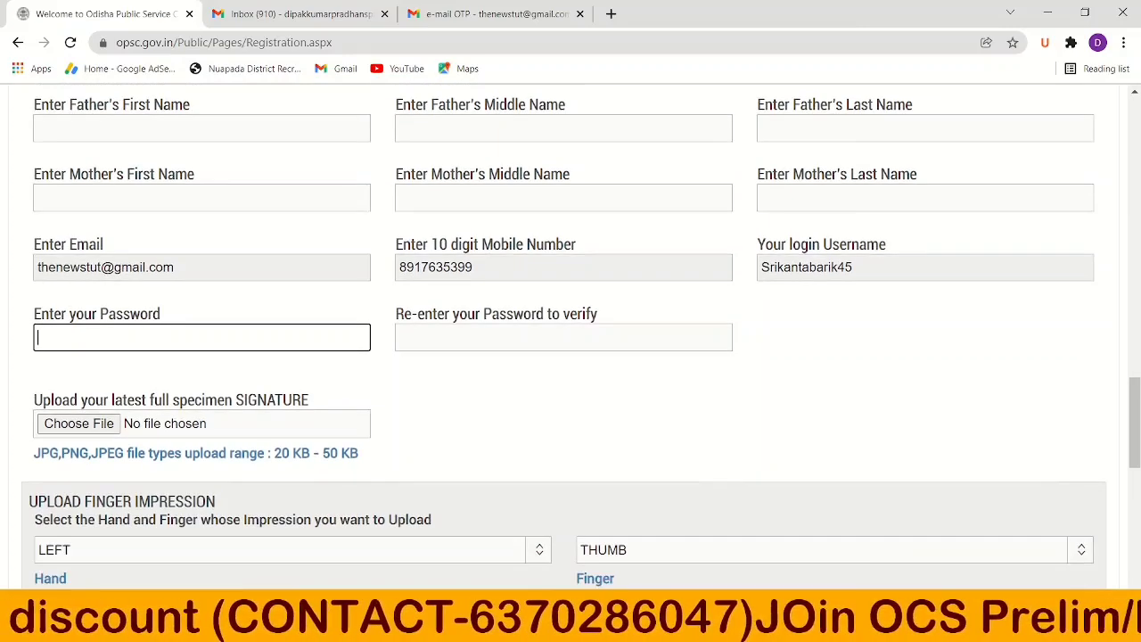
pyautogui.scroll(-1, 820, 491)
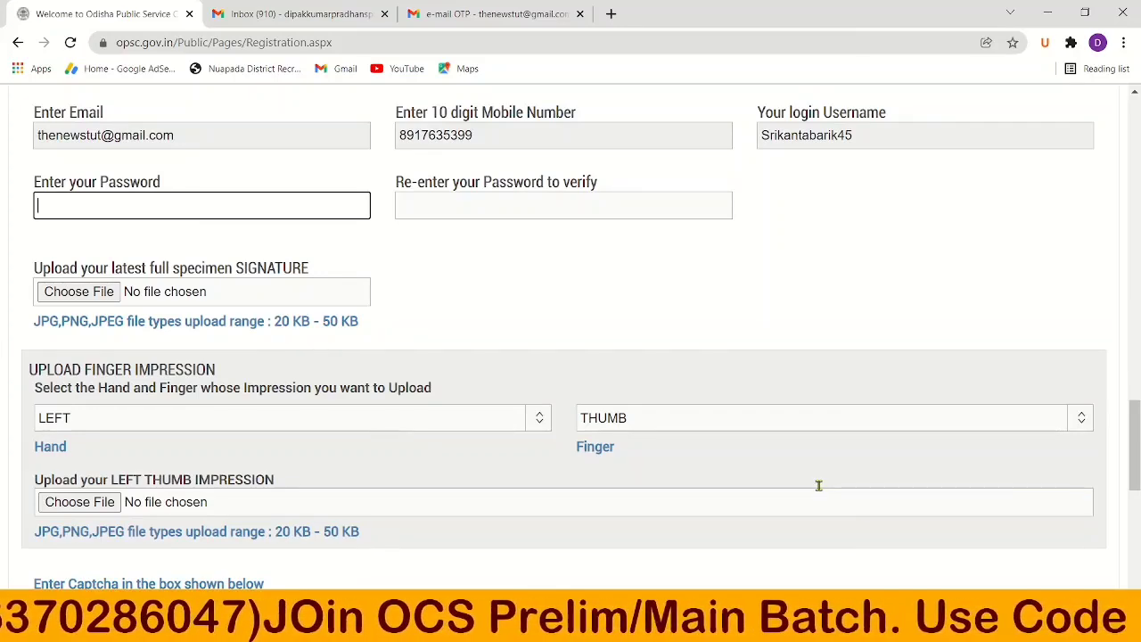
pyautogui.scroll(-1, 820, 490)
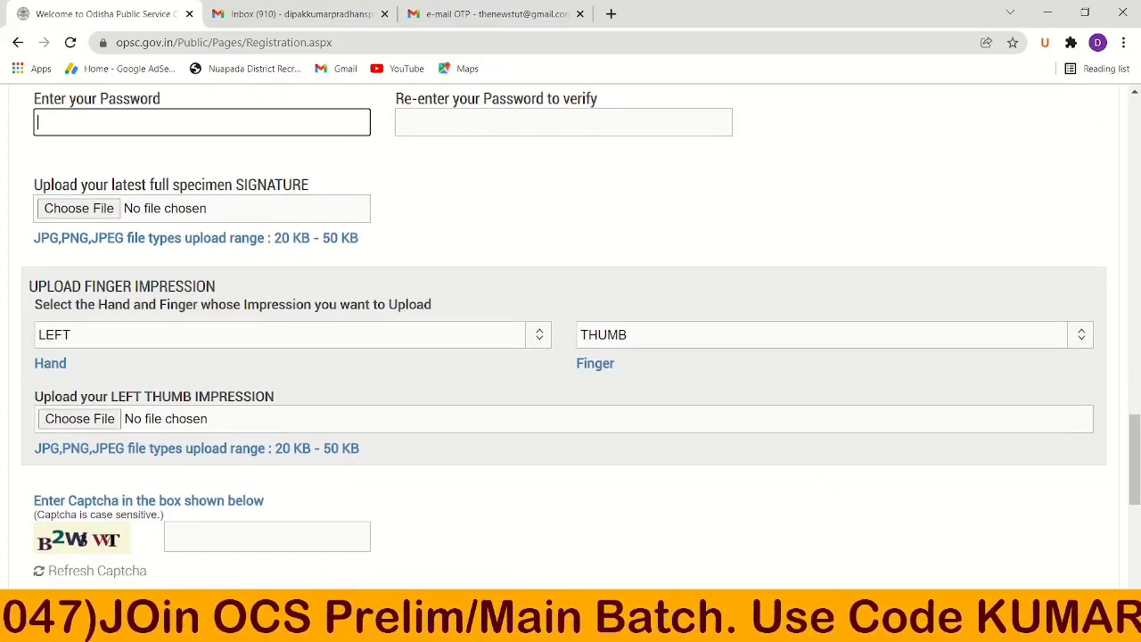
pyautogui.scroll(-1, 820, 490)
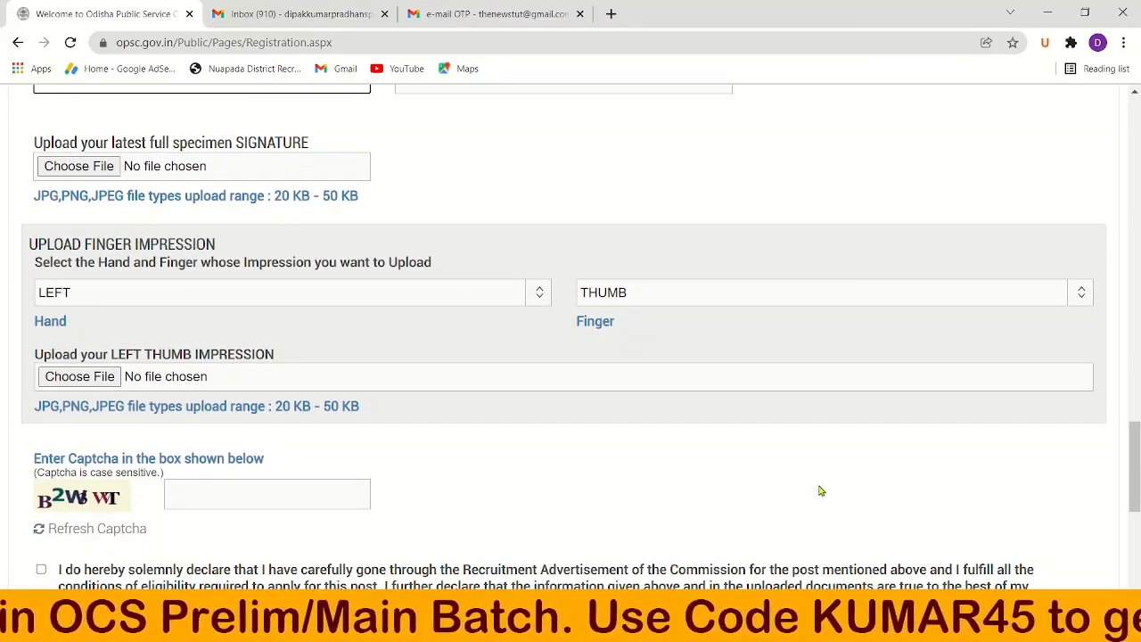
# Keep LEFT as the finger-impression hand and tick the eligibility declaration.
pyautogui.click(535, 303)
pyautogui.click(535, 309)
pyautogui.click(535, 303)
pyautogui.click(533, 310)
pyautogui.click(533, 310)
pyautogui.click(533, 310)
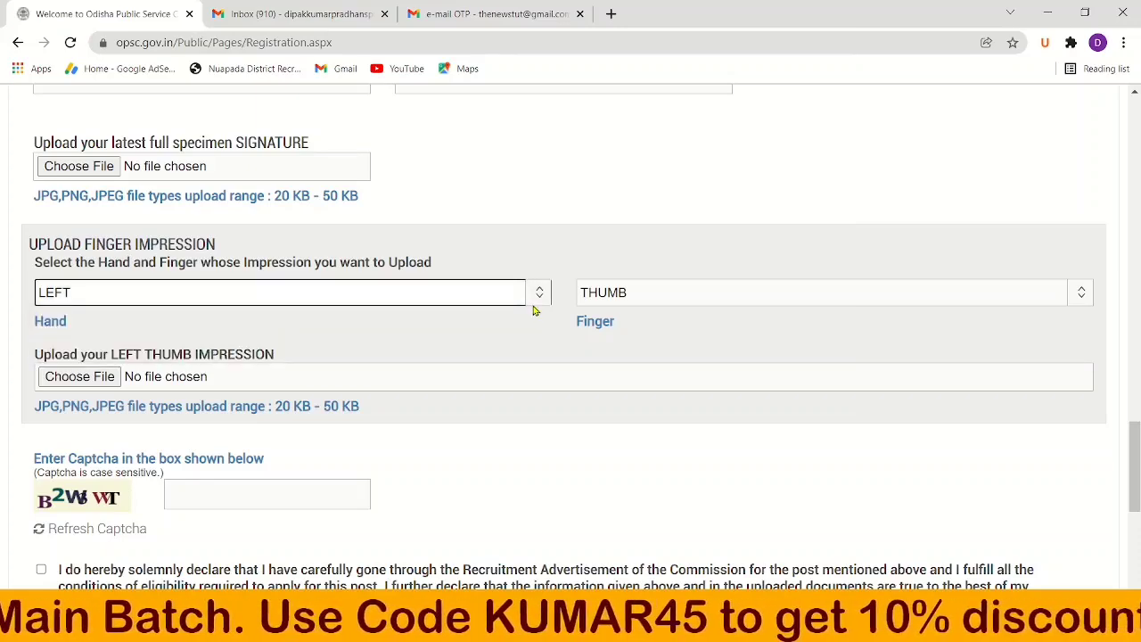
pyautogui.scroll(-2, 533, 310)
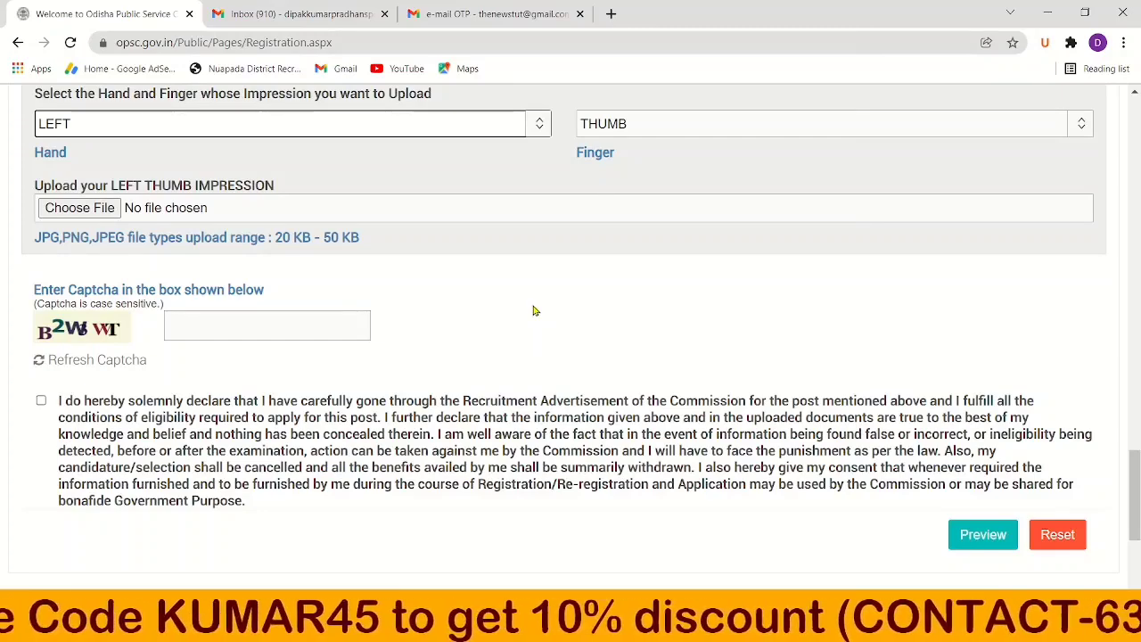
pyautogui.click(533, 310)
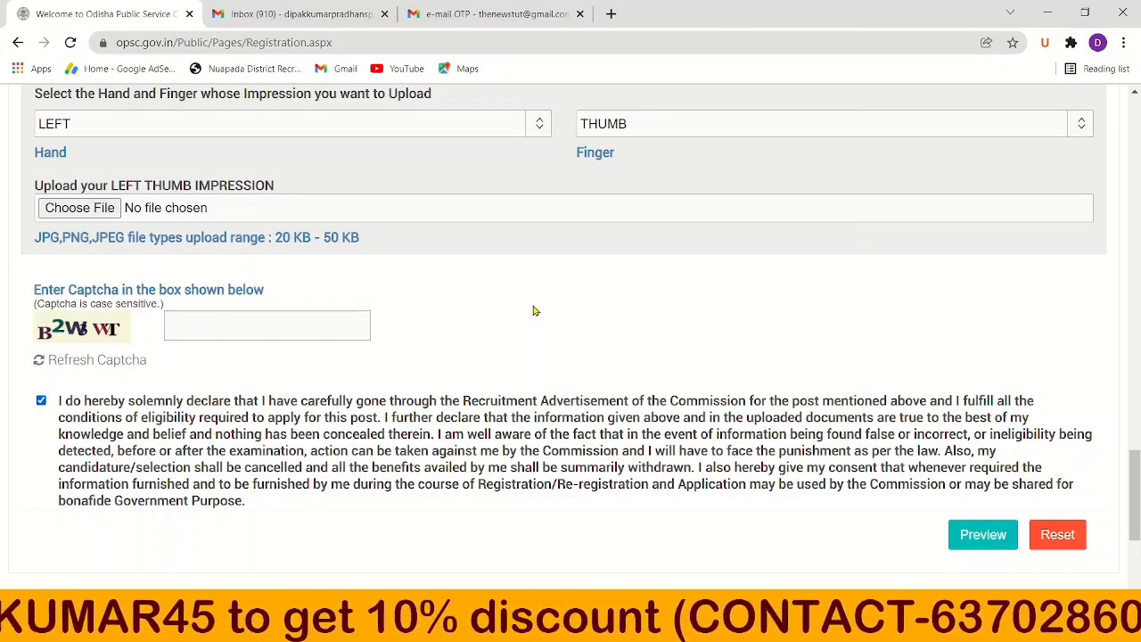
pyautogui.scroll(-1, 534, 310)
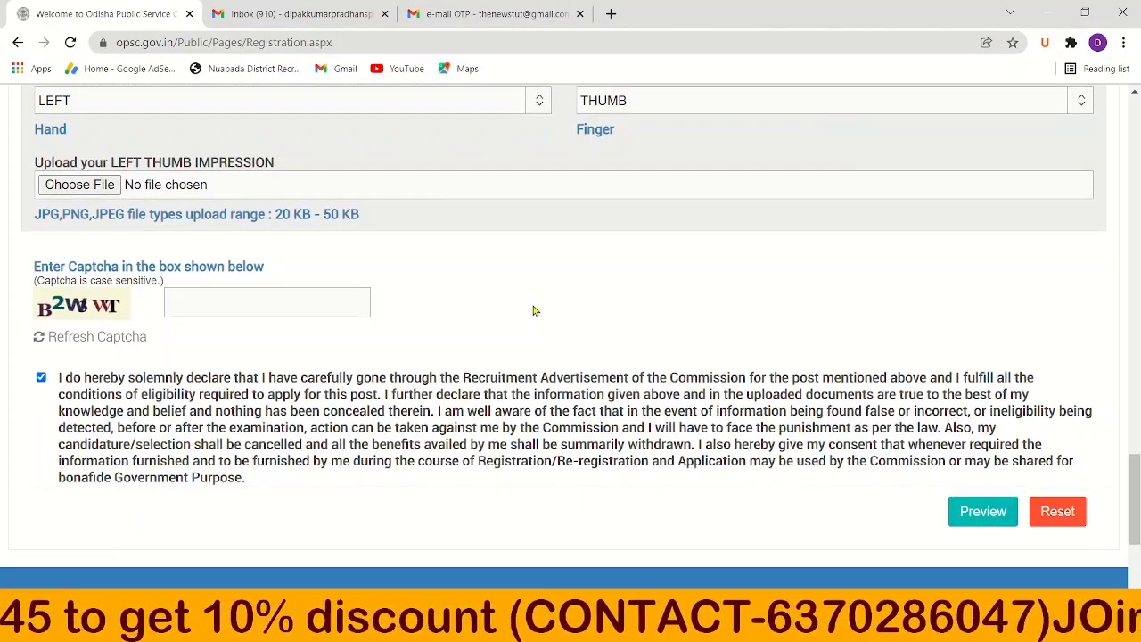
pyautogui.scroll(20, 533, 310)
pyautogui.scroll(-15, 533, 310)
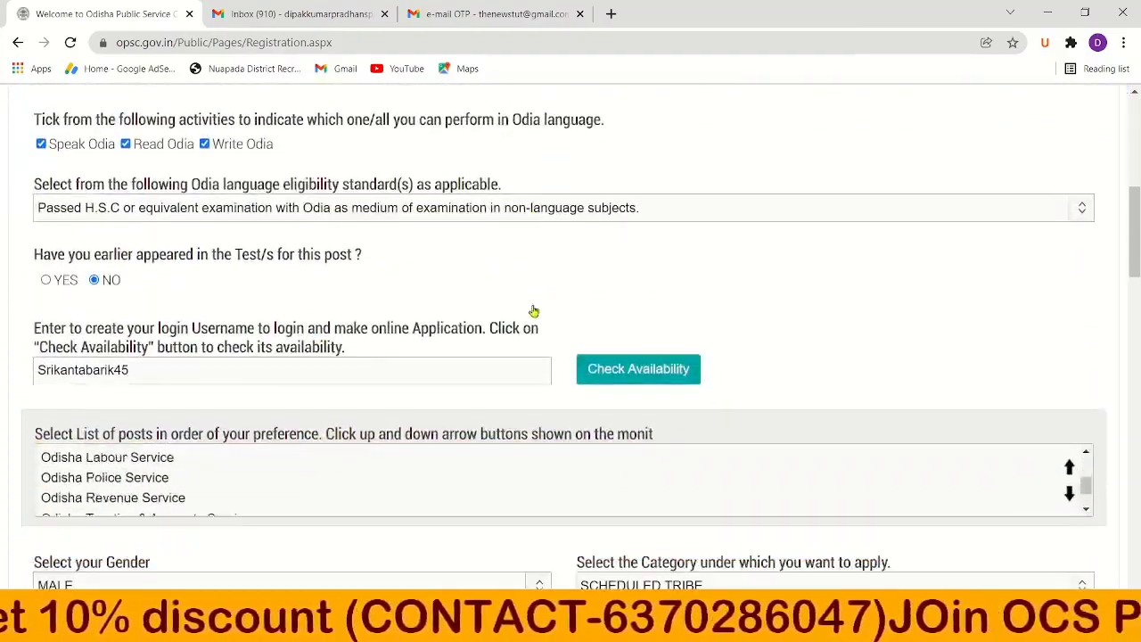
# Scroll down the registration form past the signature and thumb-impression uploads to the captcha.
pyautogui.scroll(-5, 534, 311)
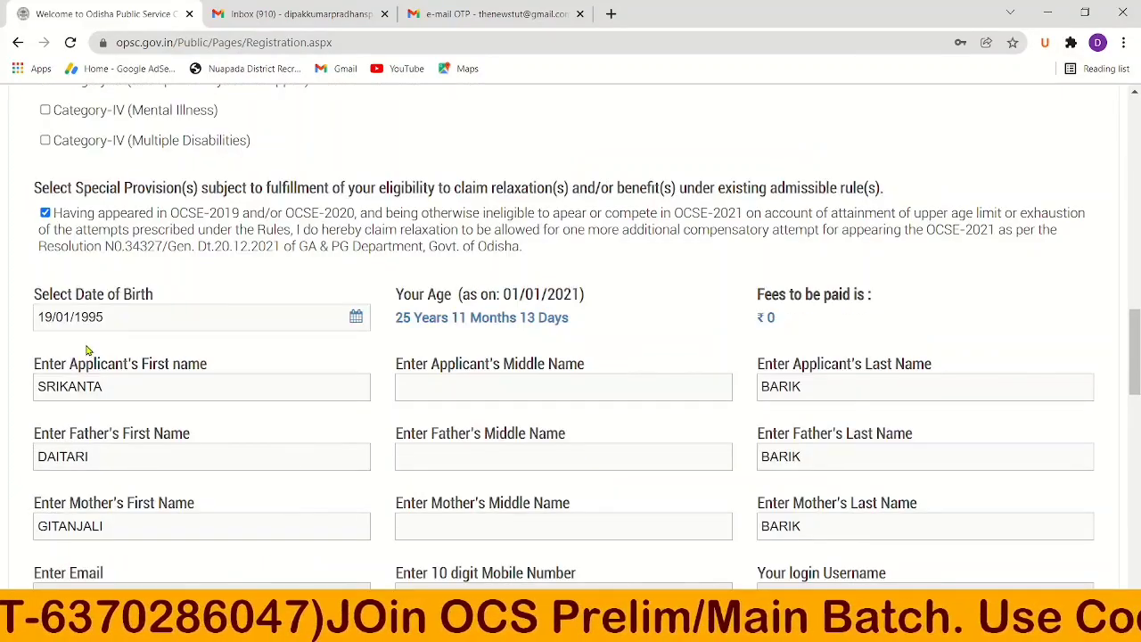
pyautogui.scroll(-2, 96, 345)
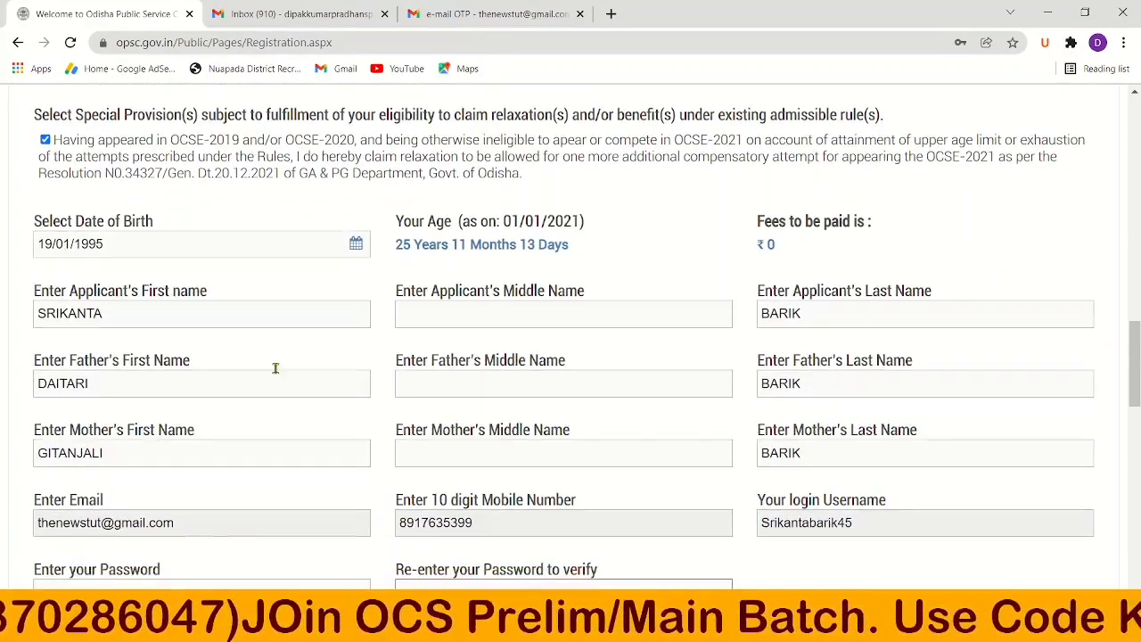
pyautogui.scroll(-3, 433, 331)
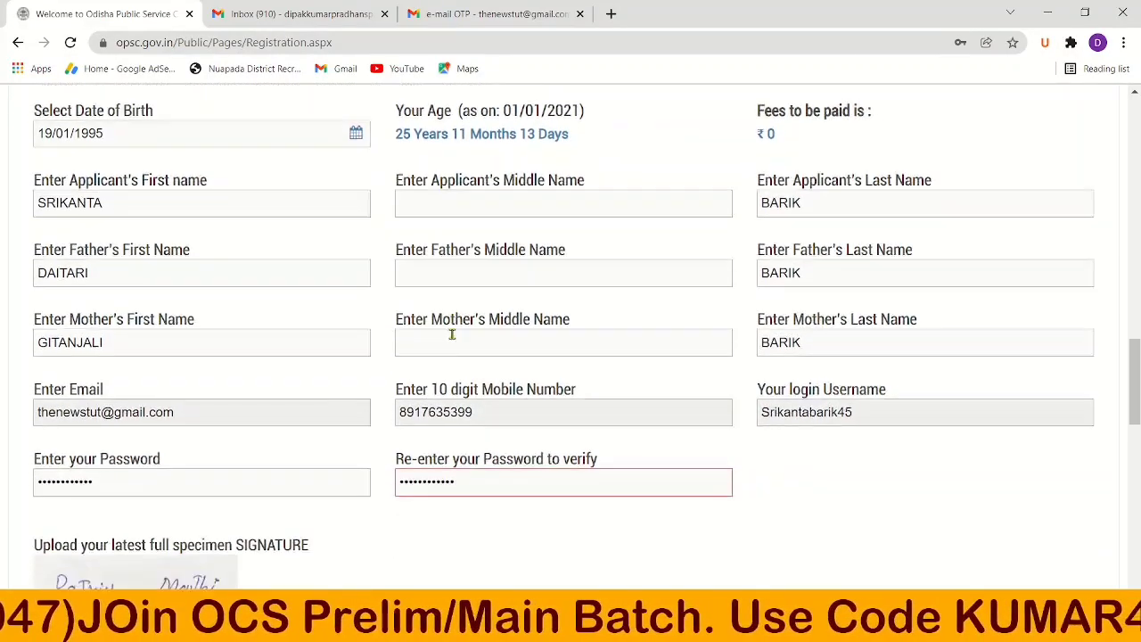
pyautogui.scroll(1, 802, 205)
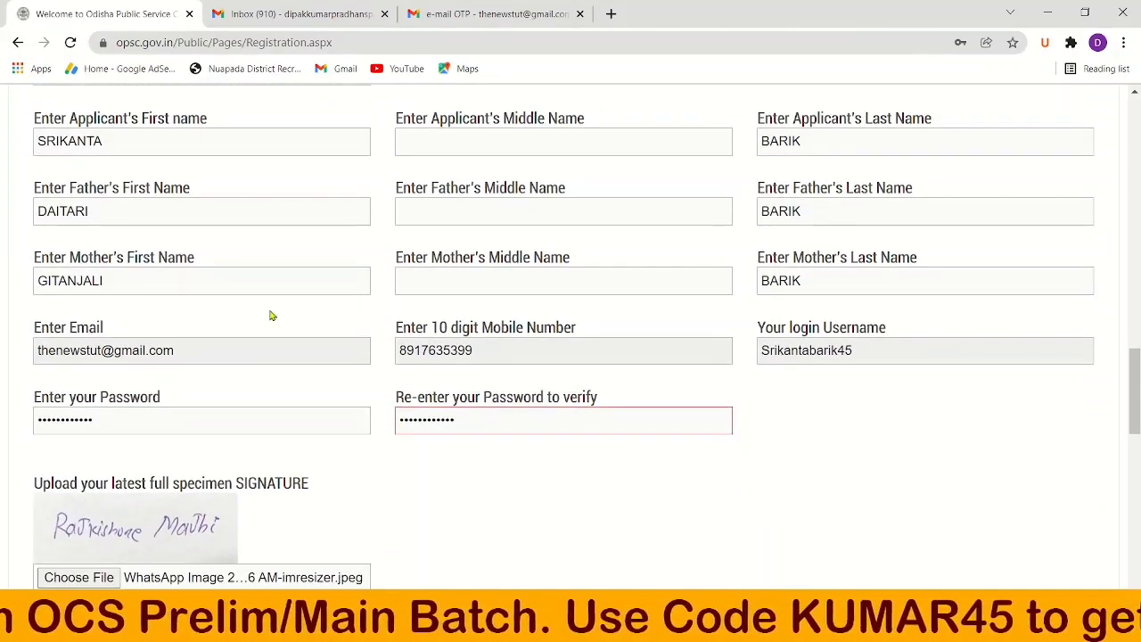
pyautogui.scroll(-1, 499, 375)
pyautogui.scroll(-2, 374, 346)
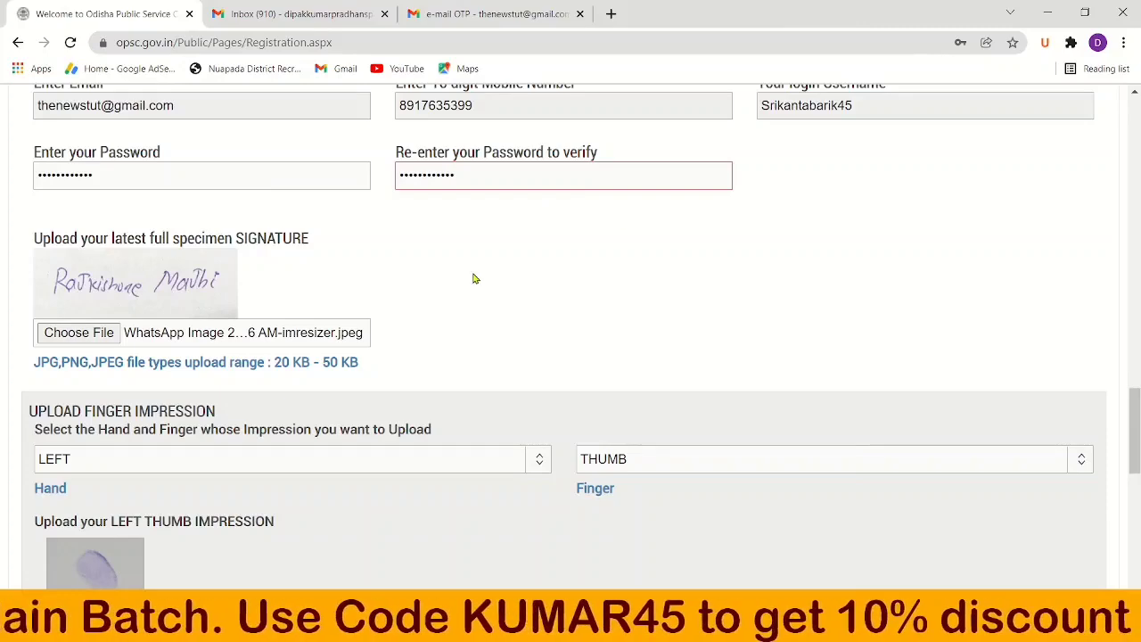
pyautogui.scroll(-2, 458, 283)
pyautogui.scroll(2, 229, 201)
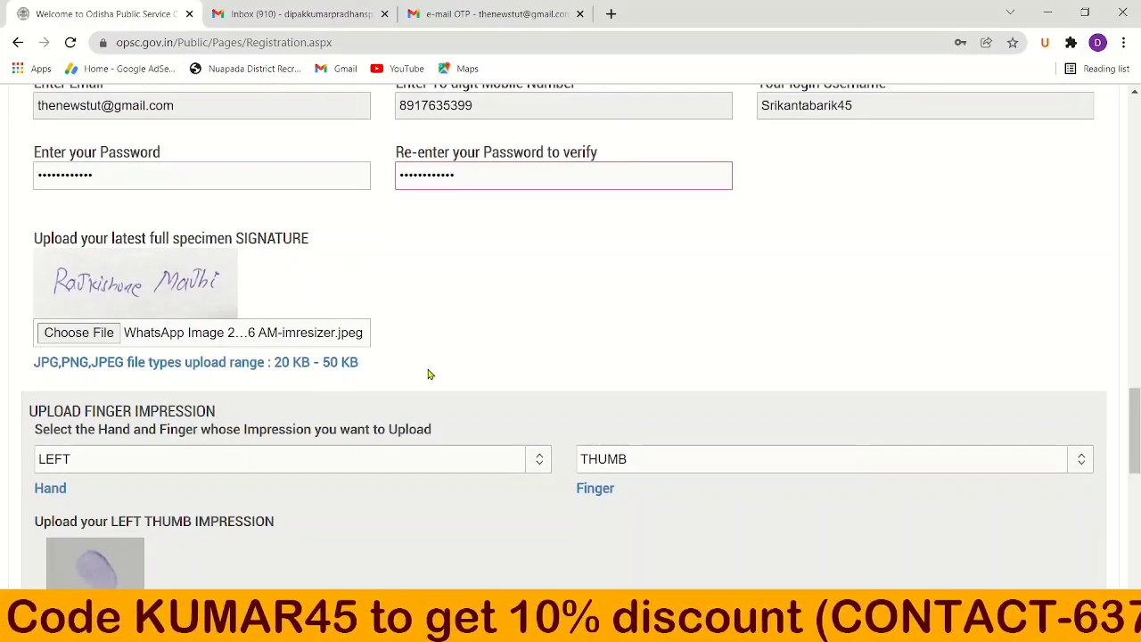
pyautogui.scroll(-3, 428, 375)
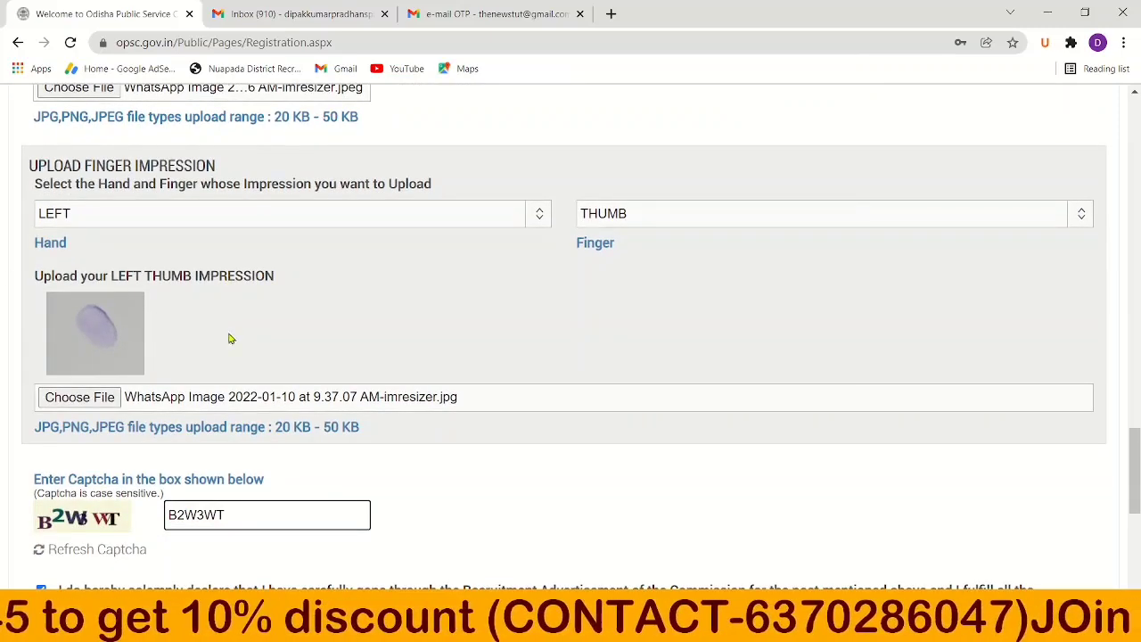
pyautogui.scroll(-1, 303, 349)
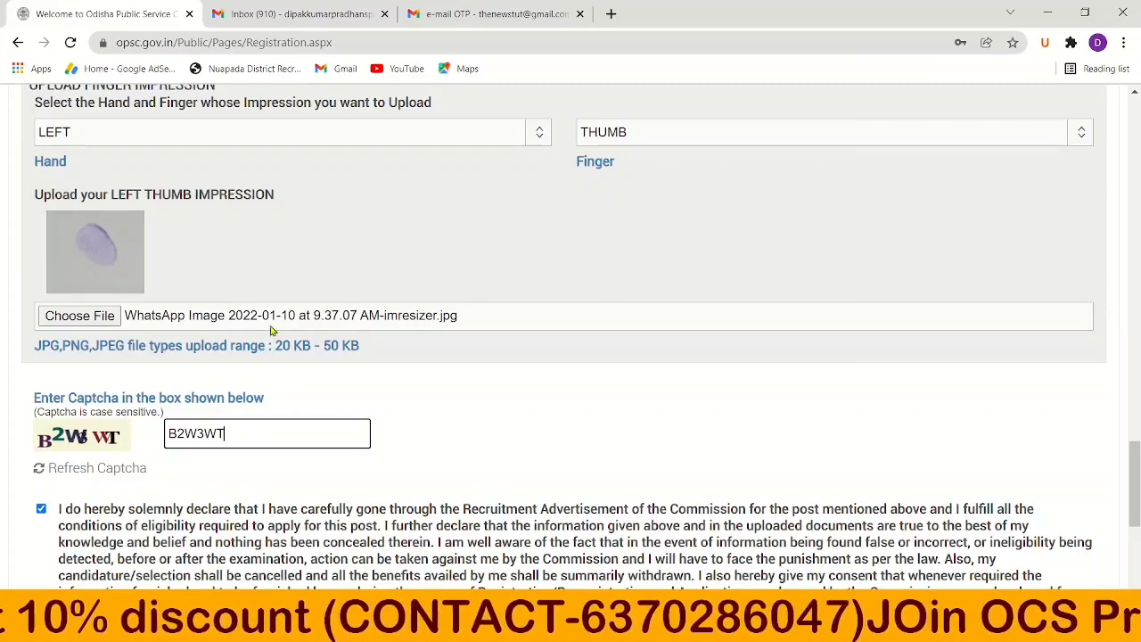
pyautogui.scroll(-2, 417, 362)
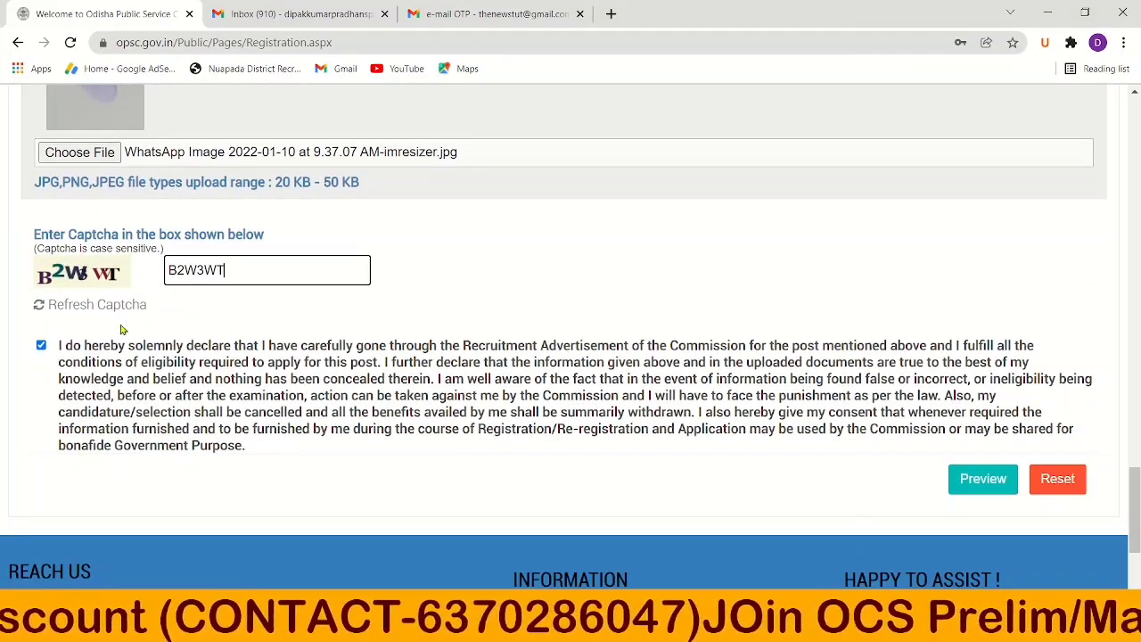
# Agree to the declaration, request a preview, and dismiss the password mismatch warning.
pyautogui.click(42, 345)
pyautogui.click(41, 346)
pyautogui.click(980, 484)
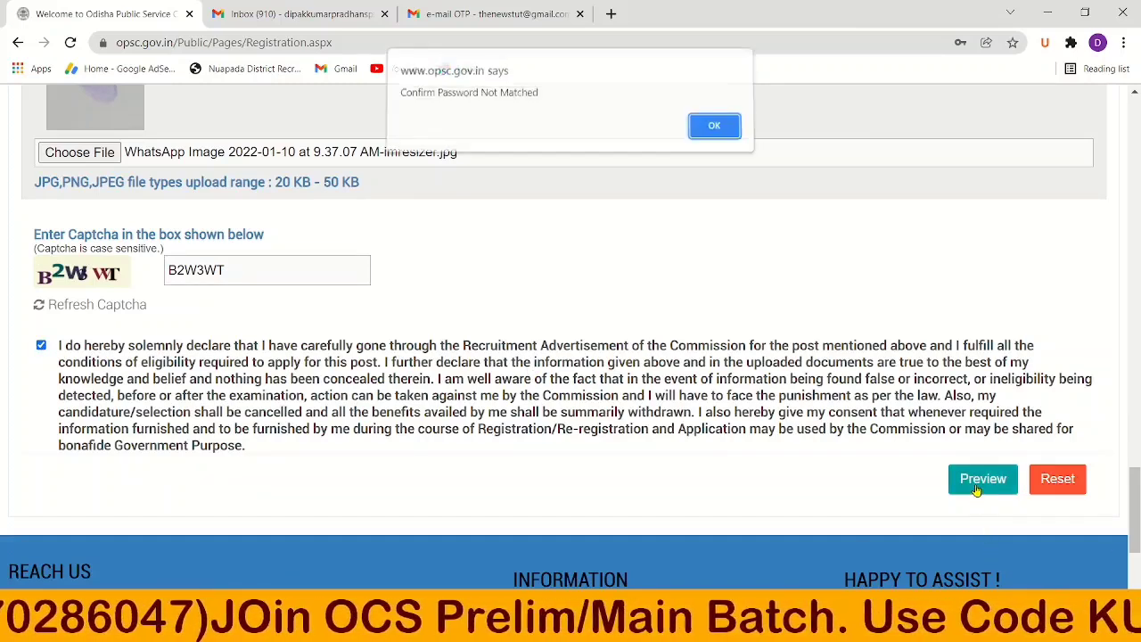
pyautogui.click(729, 137)
# Retype the confirmation password and retry the preview, dismissing the mismatch warning again.
pyautogui.moveTo(473, 355); pyautogui.dragTo(367, 353)
pyautogui.press('BackSpace')
pyautogui.write('S')
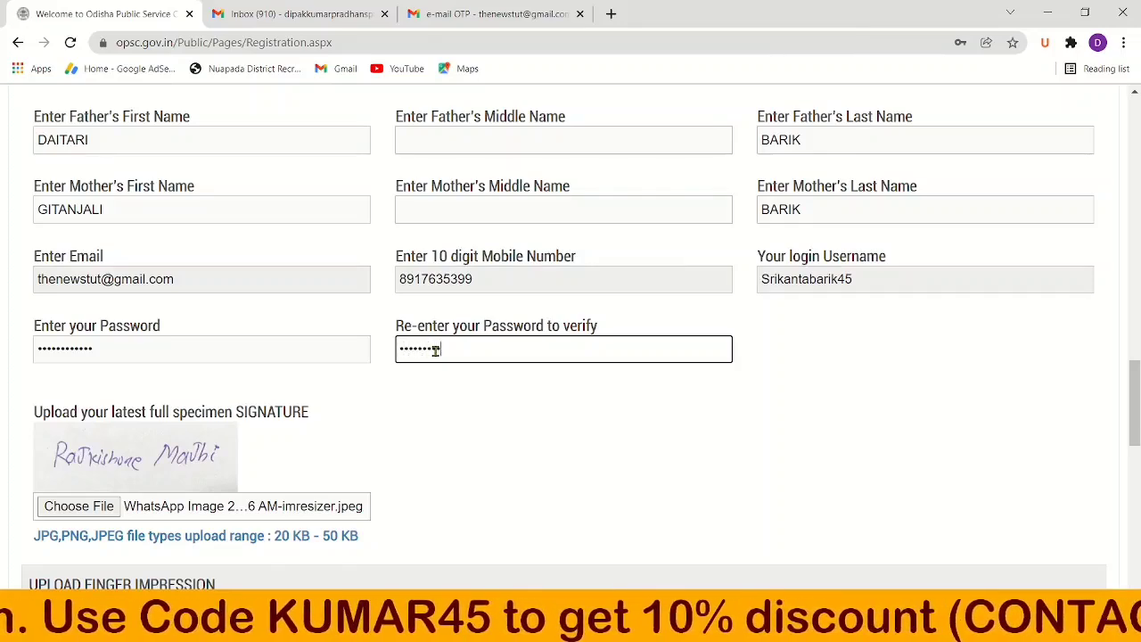
pyautogui.write('••')
pyautogui.scroll(-7, 718, 400)
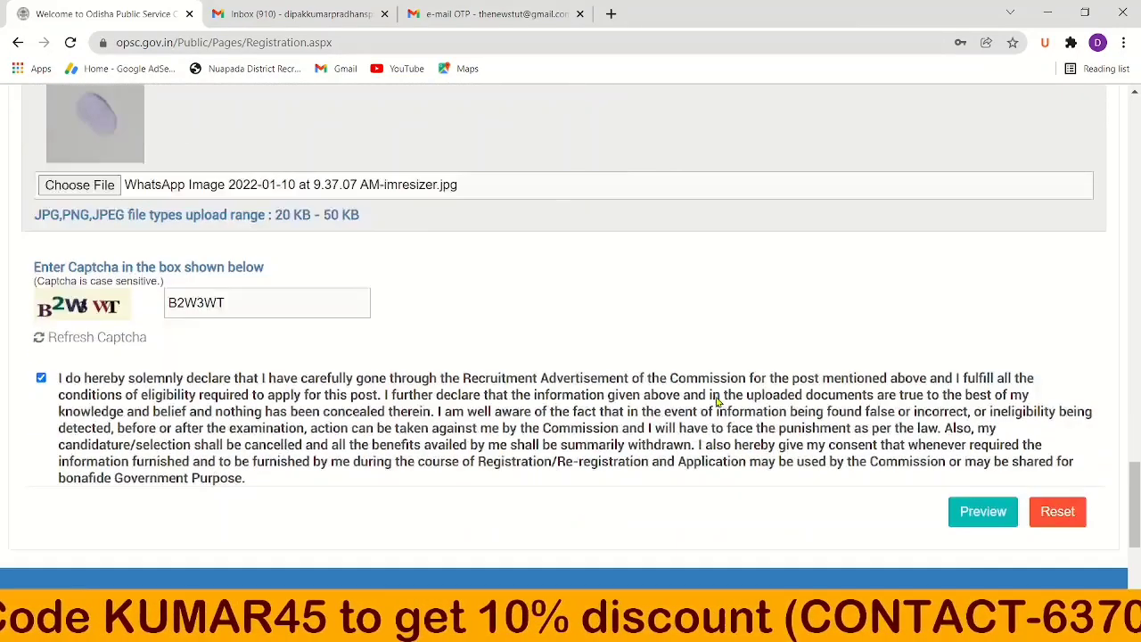
pyautogui.scroll(3, 690, 400)
pyautogui.scroll(-1, 693, 403)
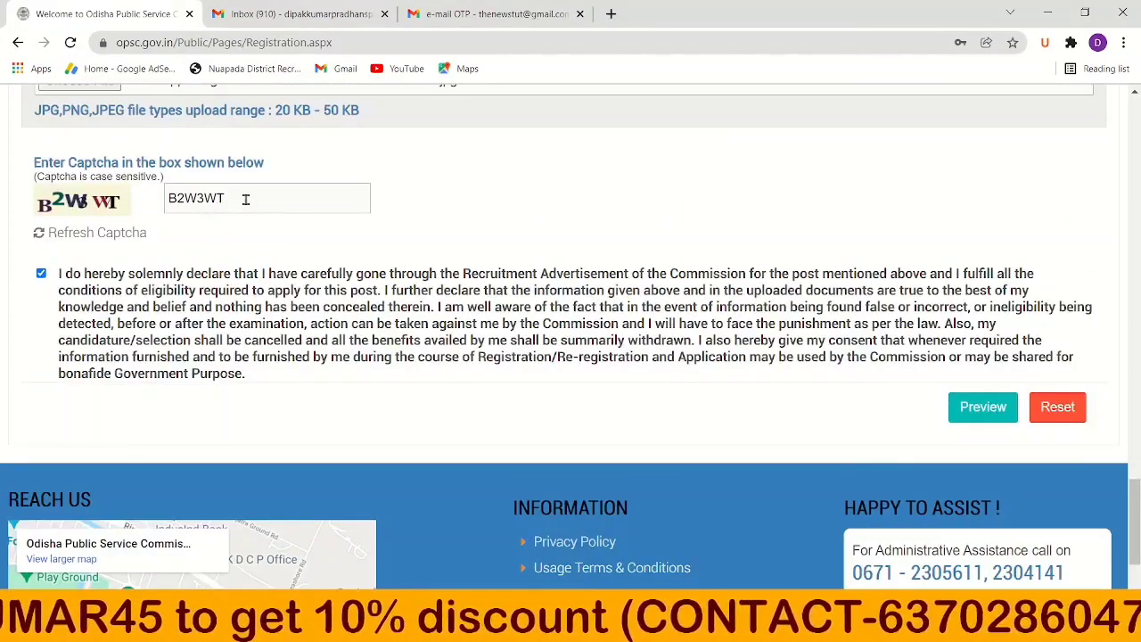
pyautogui.click(970, 406)
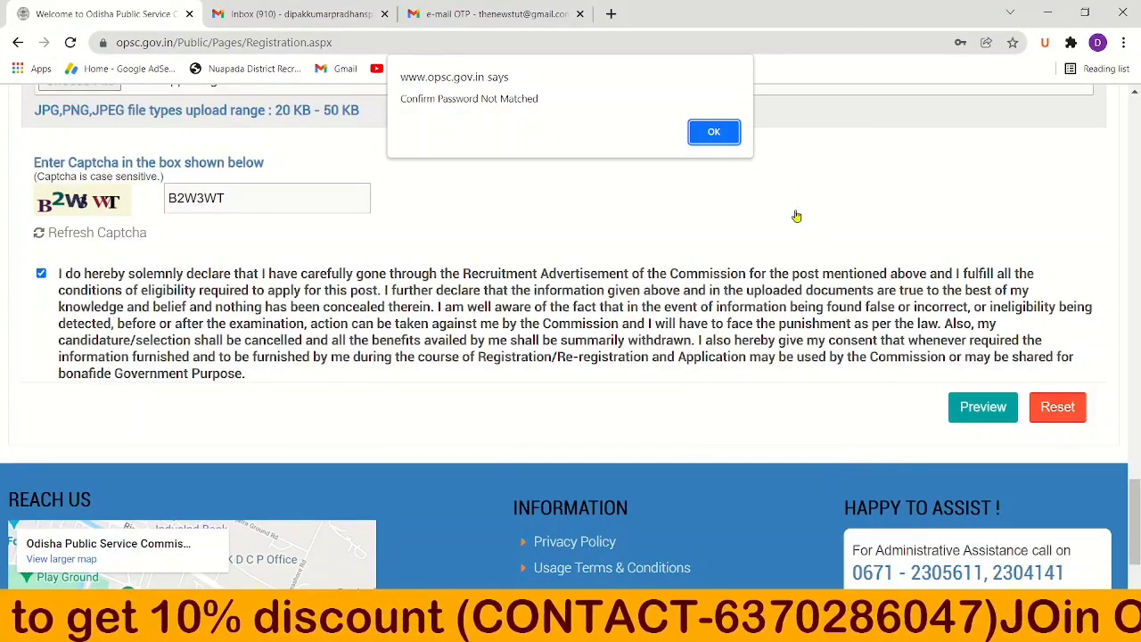
pyautogui.click(726, 136)
# Re-enter both the password and its confirmation, then request the registration preview.
pyautogui.moveTo(194, 334); pyautogui.dragTo(5, 343)
pyautogui.click(128, 345)
pyautogui.doubleClick(147, 346)
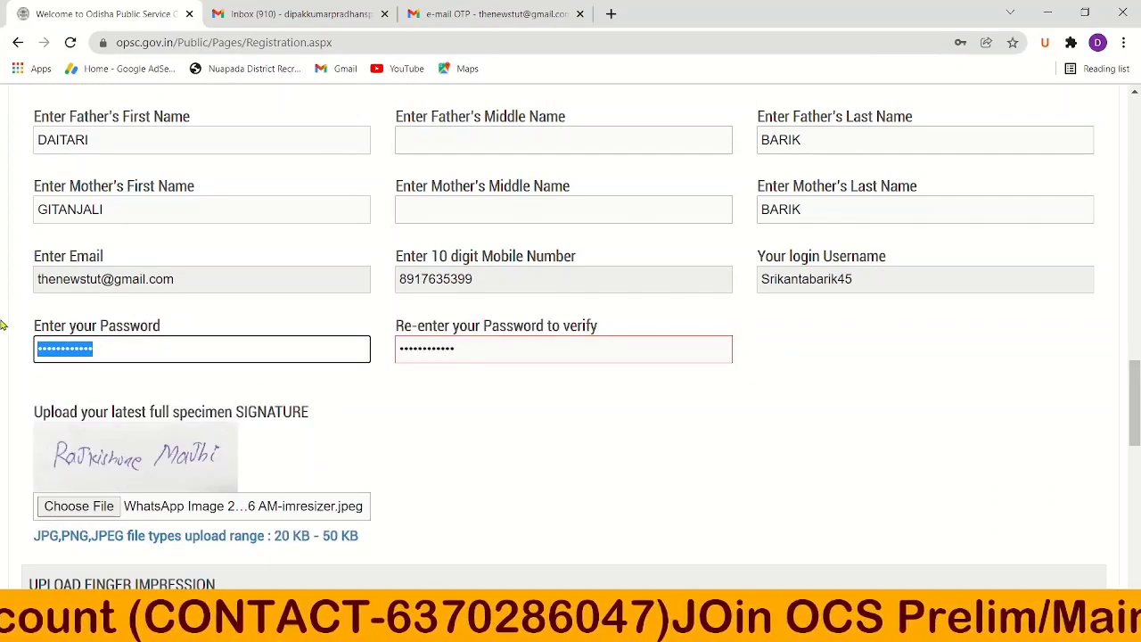
pyautogui.press('BackSpace')
pyautogui.write('******')
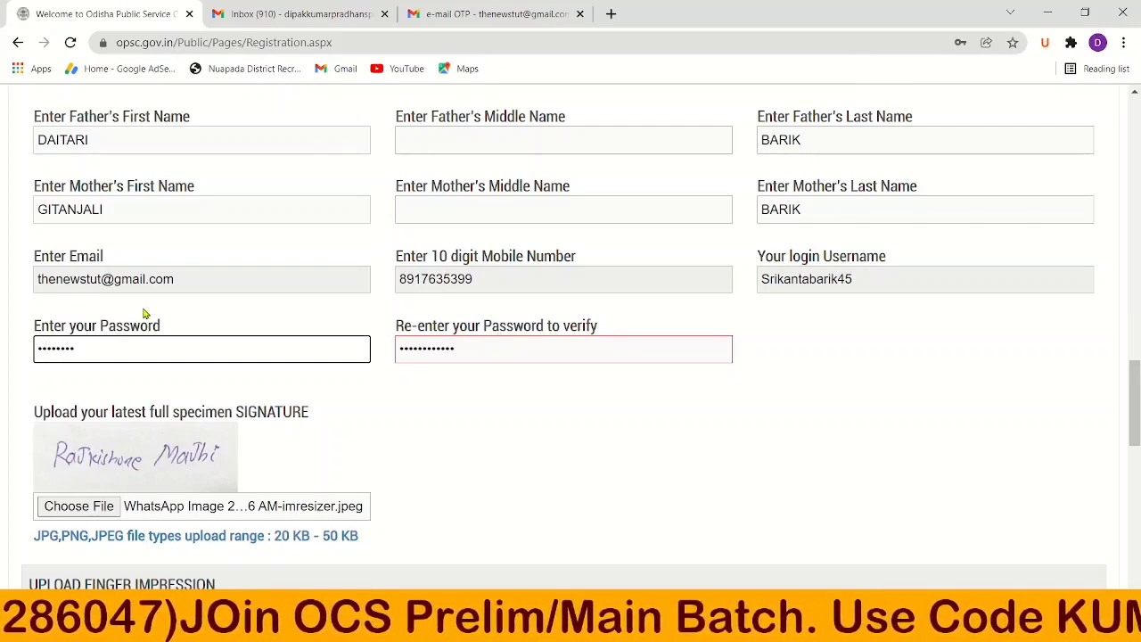
pyautogui.write('******')
pyautogui.click(453, 349)
pyautogui.doubleClick(453, 349)
pyautogui.press('BackSpace')
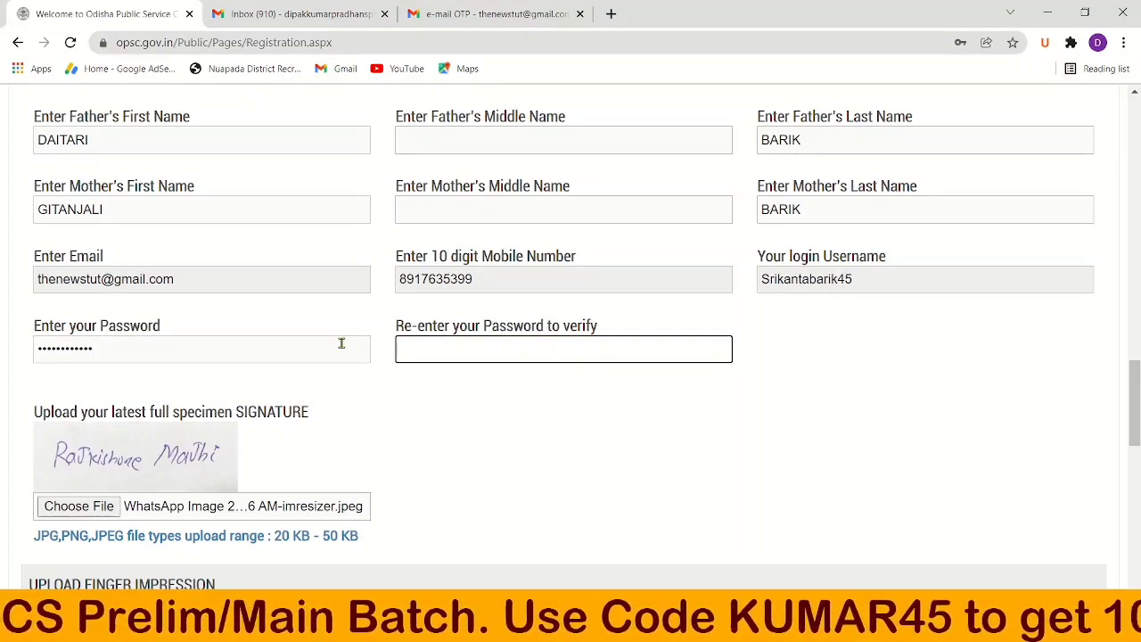
pyautogui.write('******')
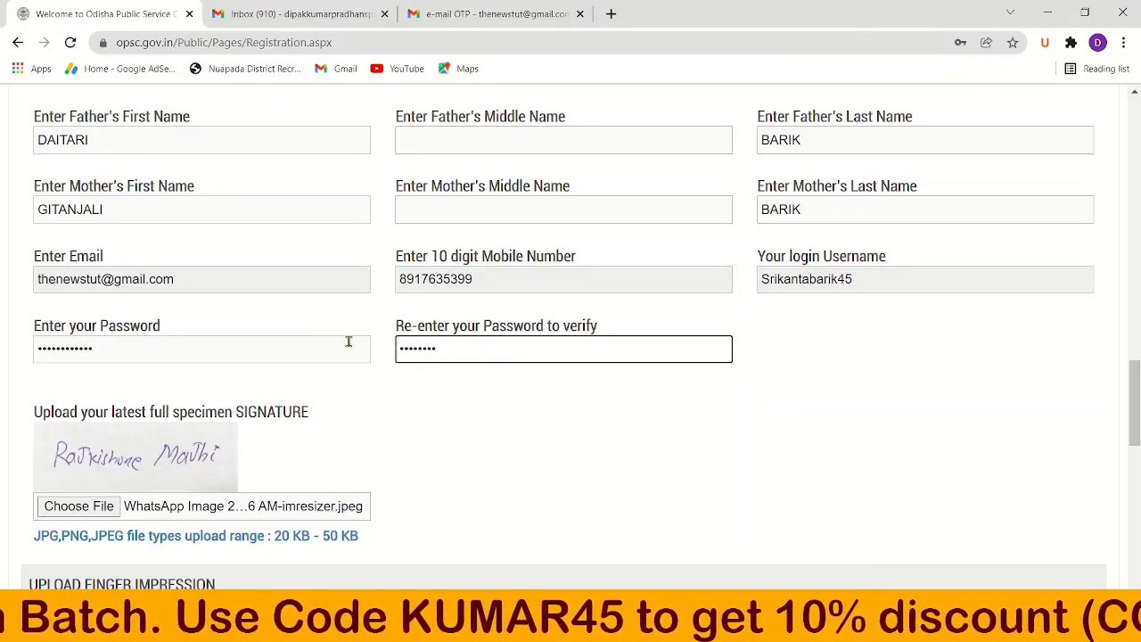
pyautogui.write('**')
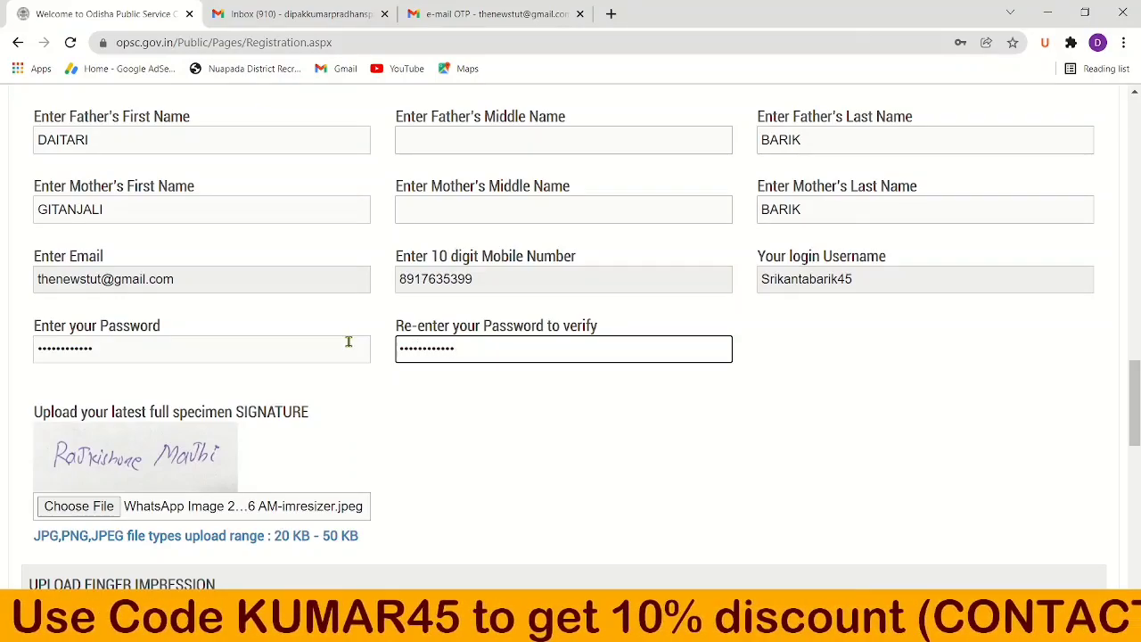
pyautogui.scroll(-10, 550, 407)
pyautogui.click(980, 246)
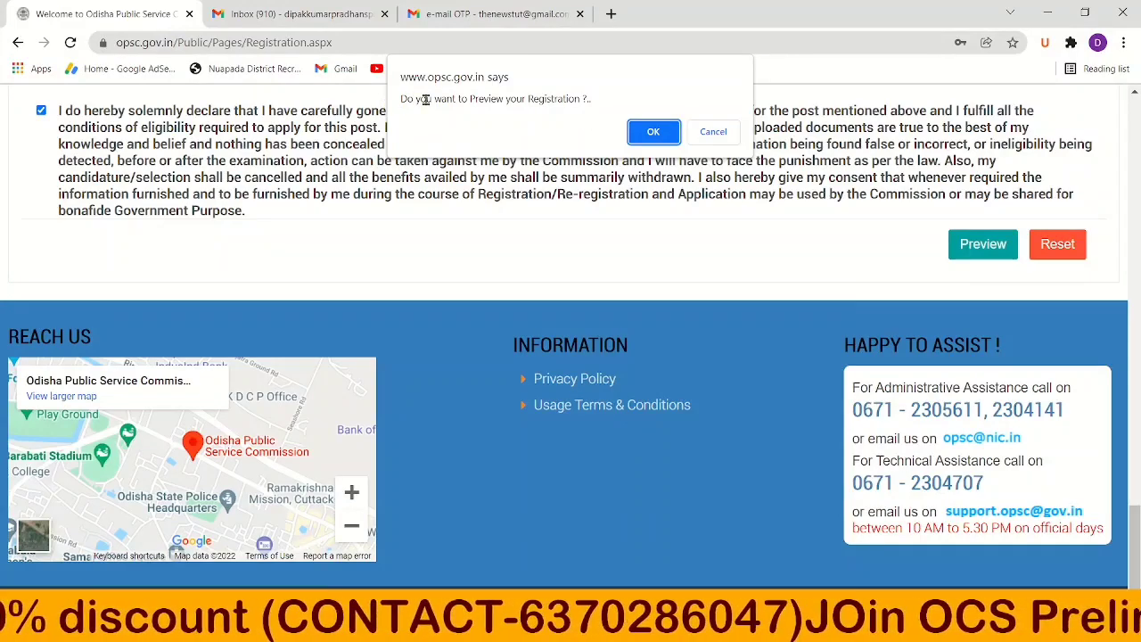
# Confirm the preview and review the nine service preferences down to the Rs.0 Fees table.
pyautogui.click(650, 132)
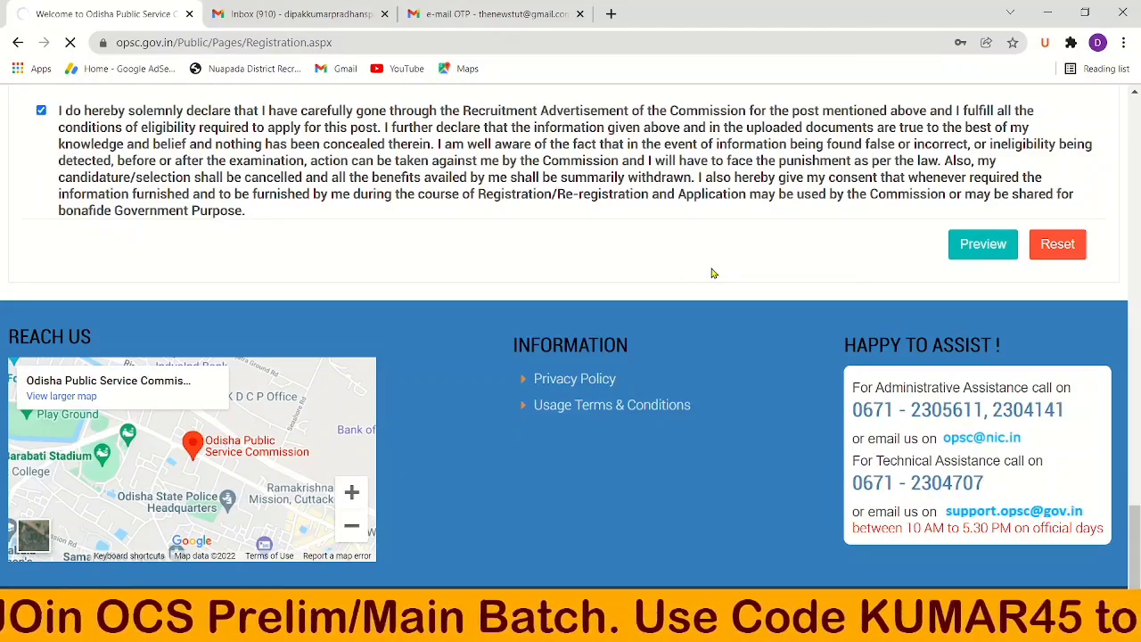
pyautogui.scroll(-3, 655, 339)
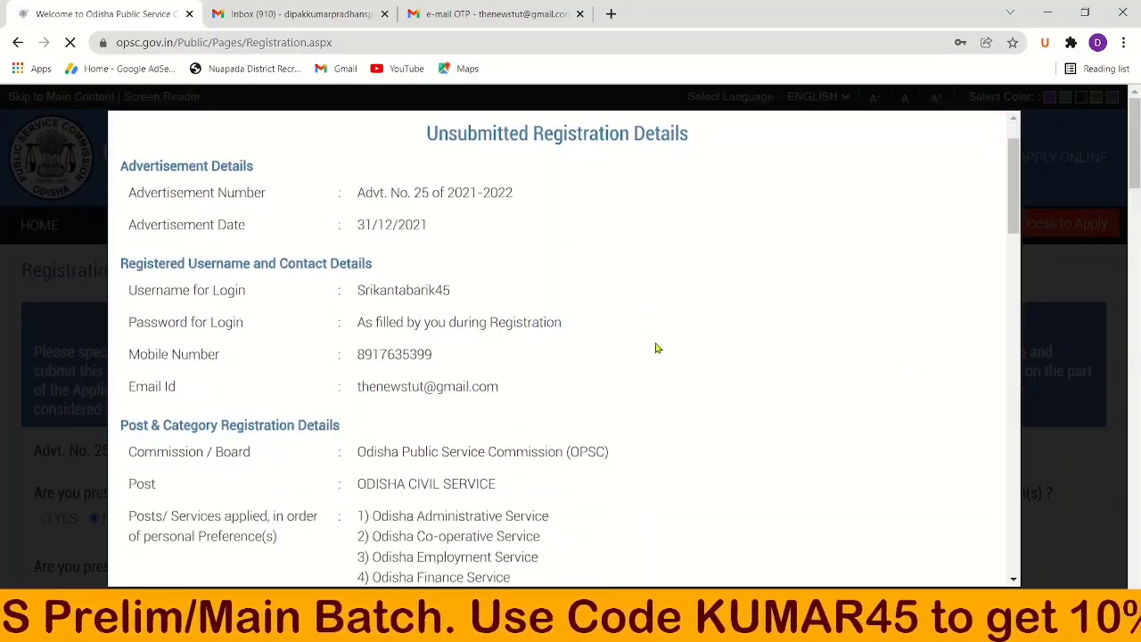
pyautogui.scroll(3, 660, 353)
pyautogui.scroll(-2, 660, 353)
pyautogui.scroll(2, 660, 353)
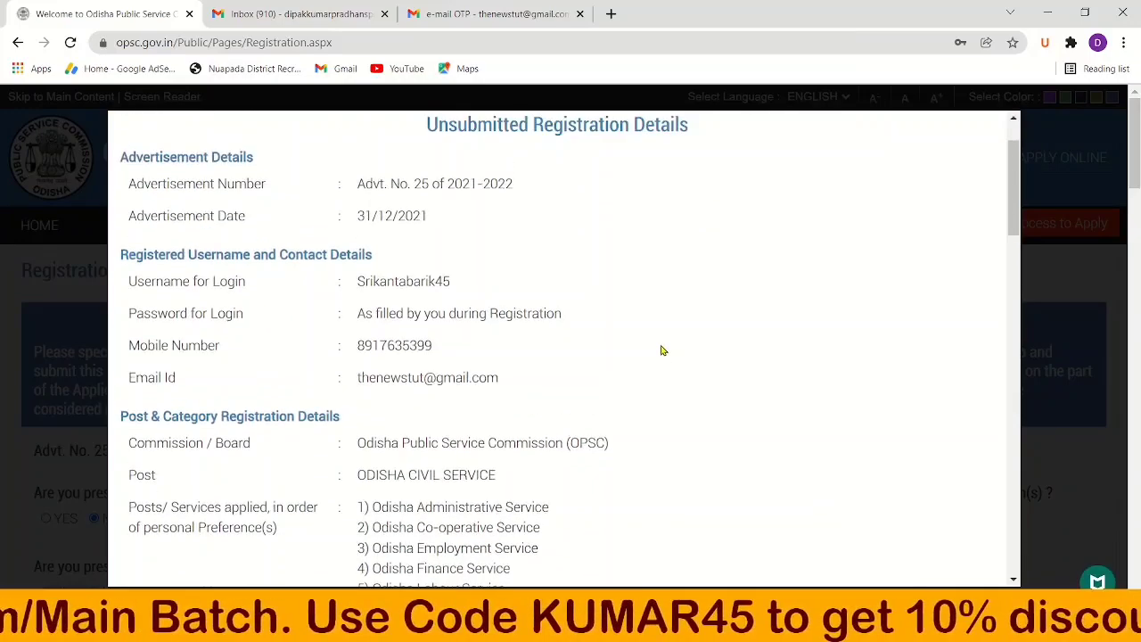
pyautogui.scroll(-2, 662, 350)
pyautogui.scroll(-10, 662, 351)
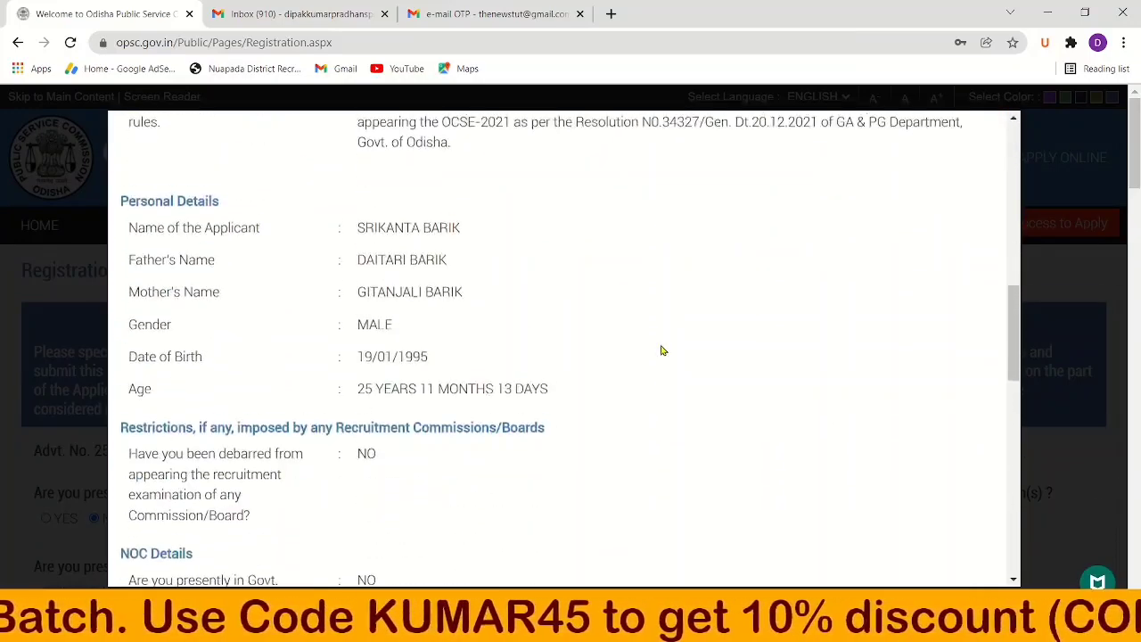
pyautogui.scroll(-5, 661, 351)
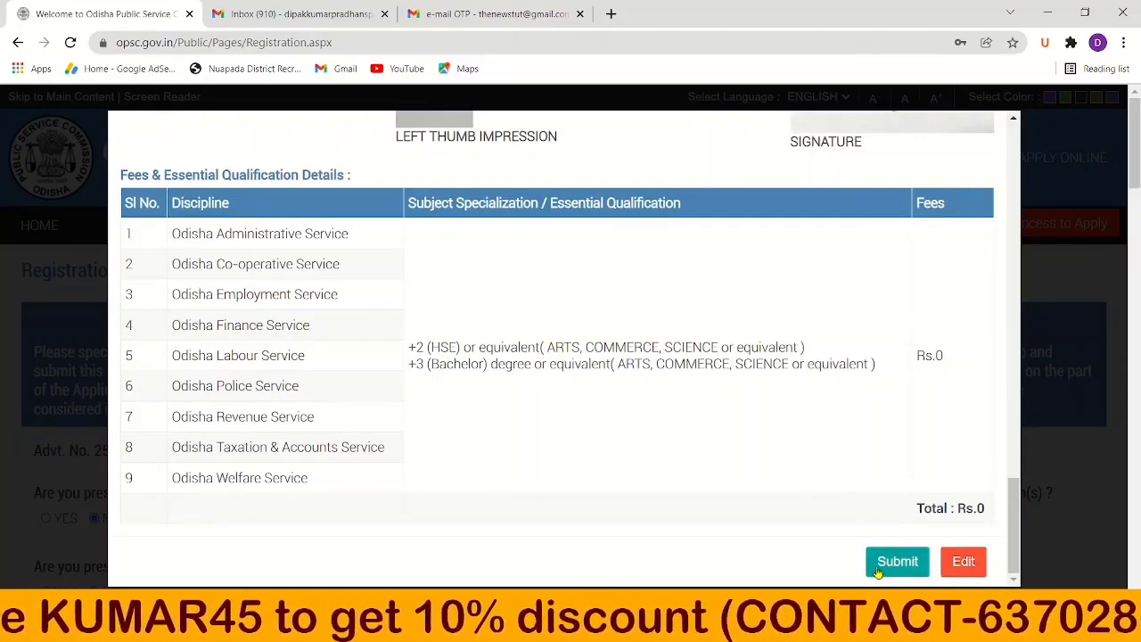
pyautogui.scroll(10, 720, 491)
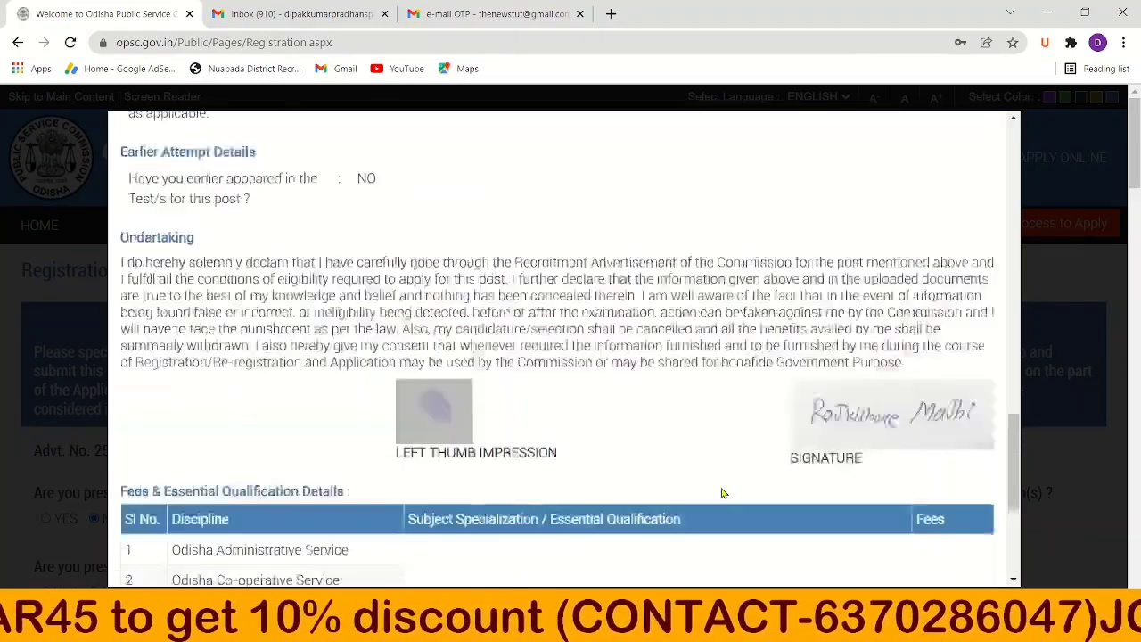
pyautogui.scroll(5, 722, 493)
pyautogui.scroll(-15, 723, 493)
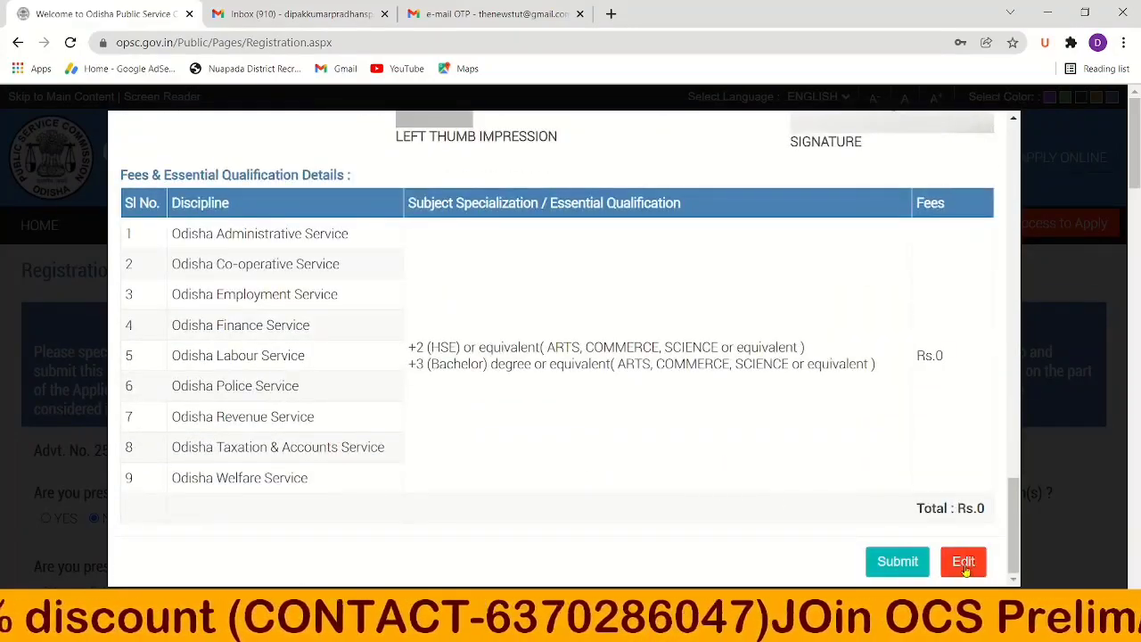
pyautogui.scroll(15, 807, 475)
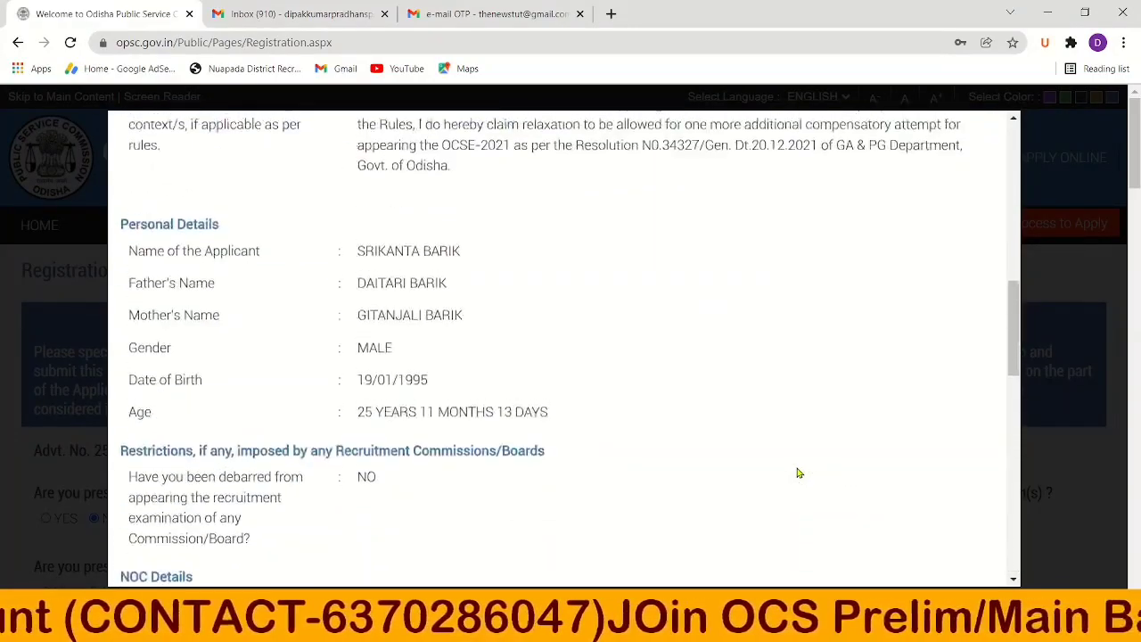
pyautogui.scroll(3, 798, 473)
pyautogui.scroll(-10, 799, 473)
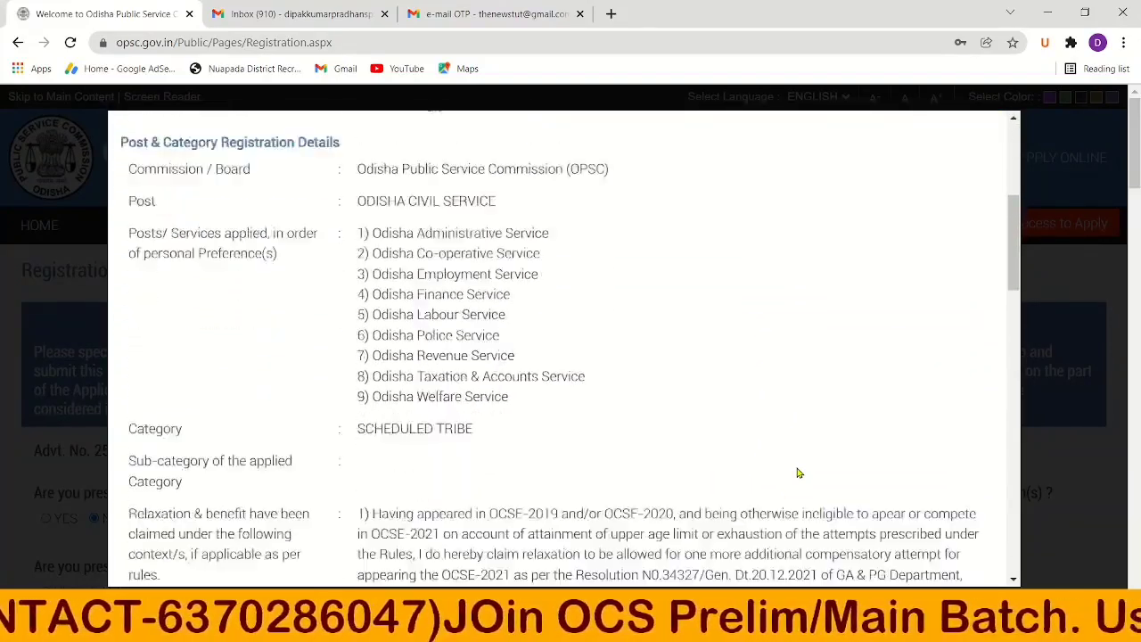
pyautogui.scroll(-10, 799, 473)
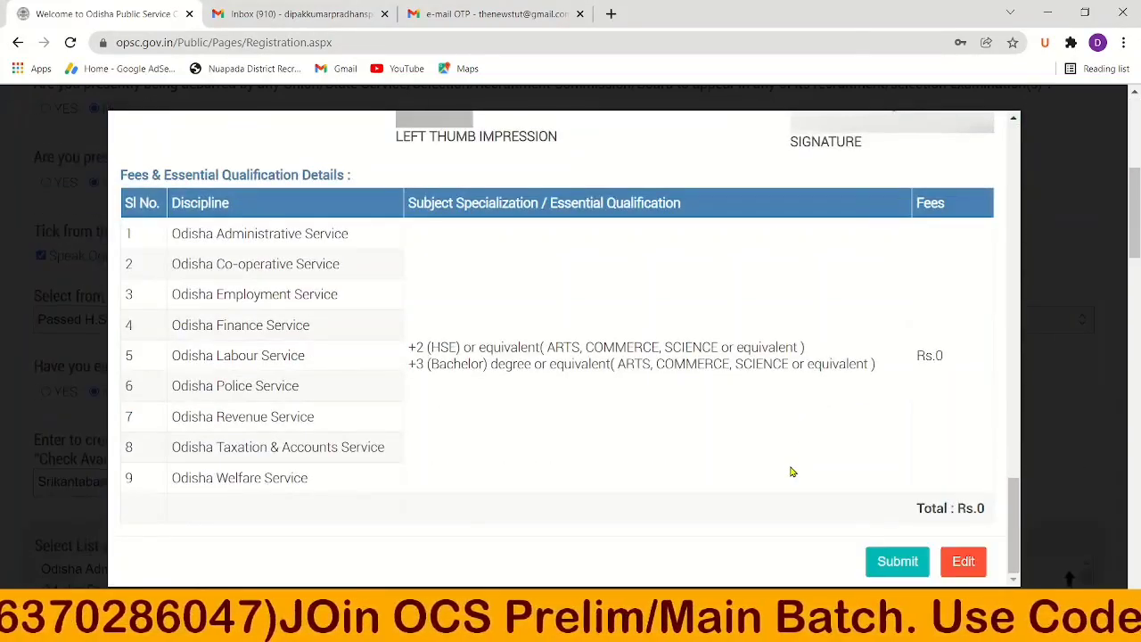
# Submit the registration and open the downloaded registration PDF.
pyautogui.click(895, 561)
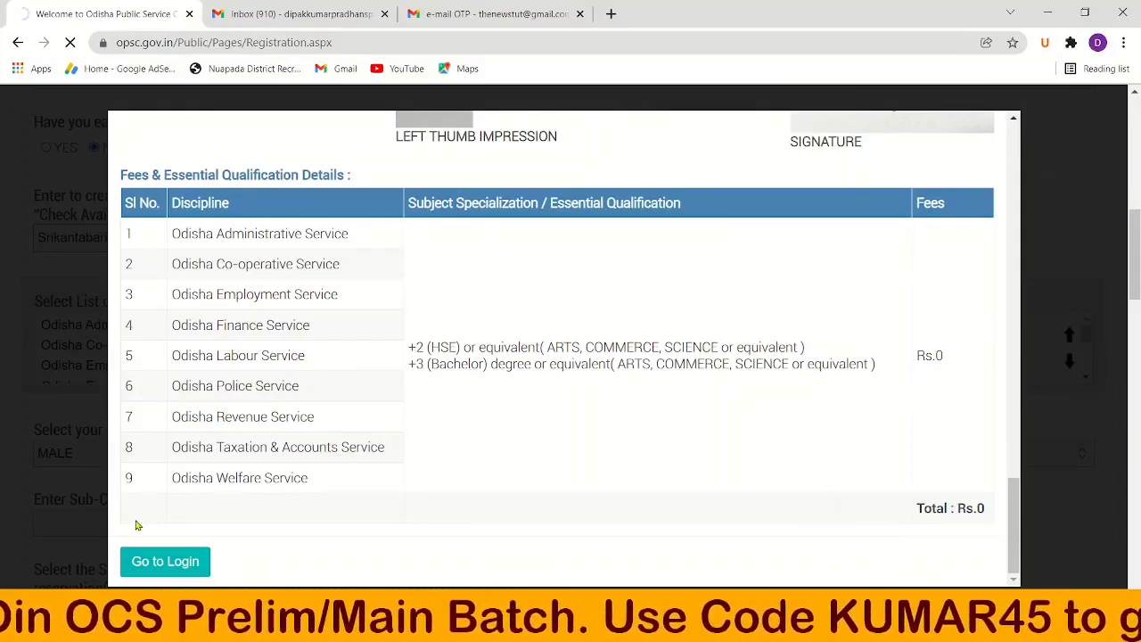
pyautogui.click(175, 588)
pyautogui.click(229, 473)
pyautogui.scroll(-10, 583, 412)
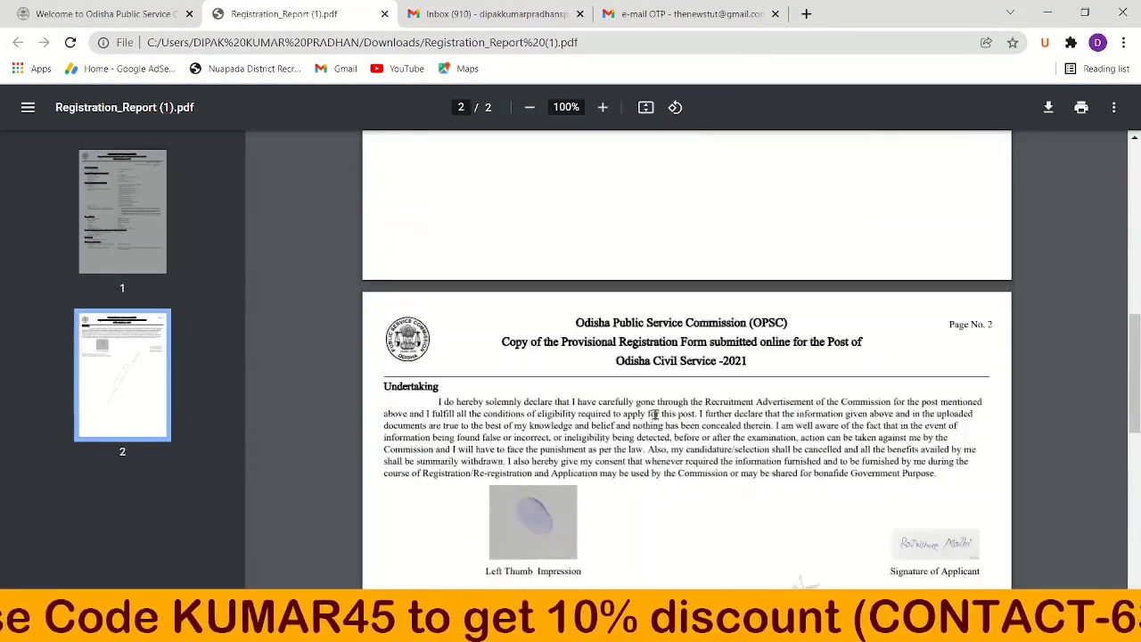
pyautogui.scroll(10, 655, 414)
# Return to the OPSC tab, go to the login page, and select the username field.
pyautogui.click(107, 8)
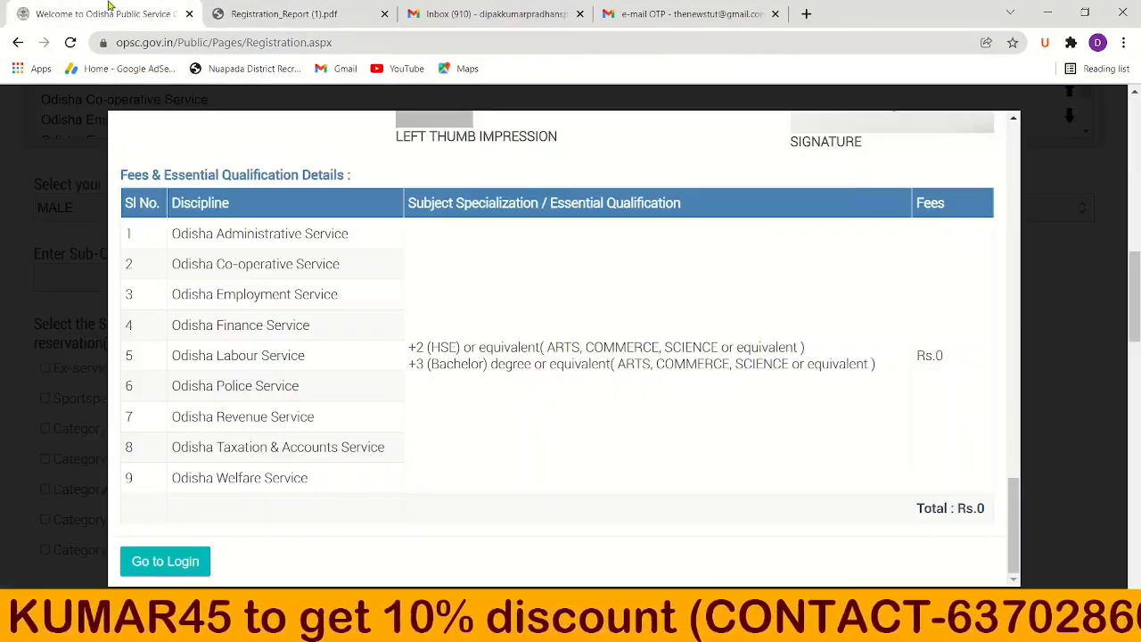
pyautogui.click(179, 569)
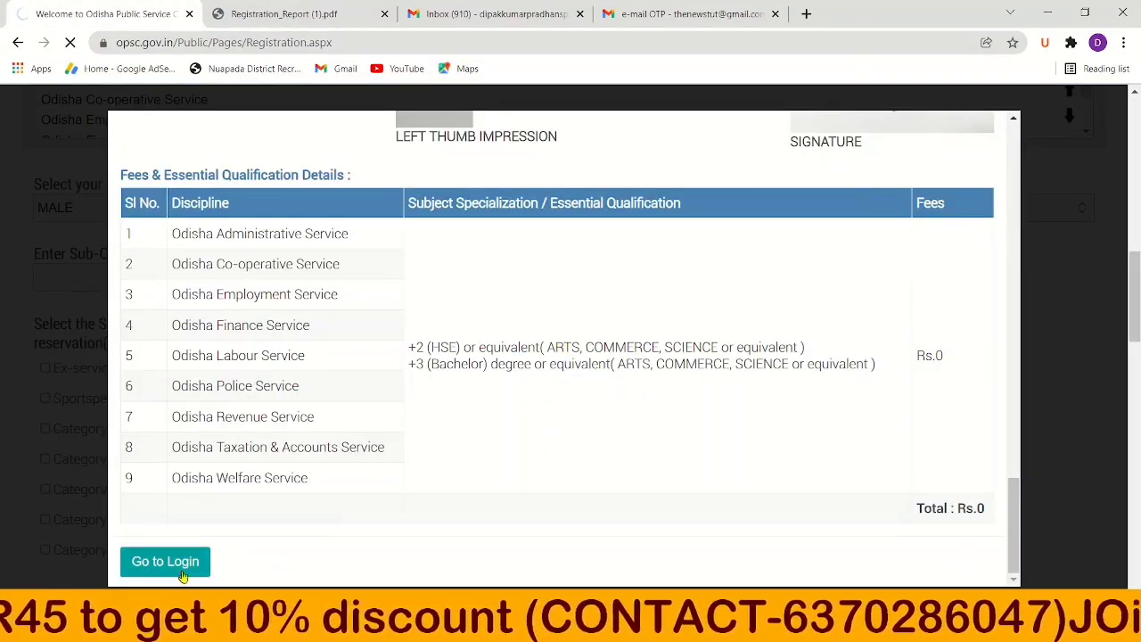
pyautogui.scroll(-2, 793, 464)
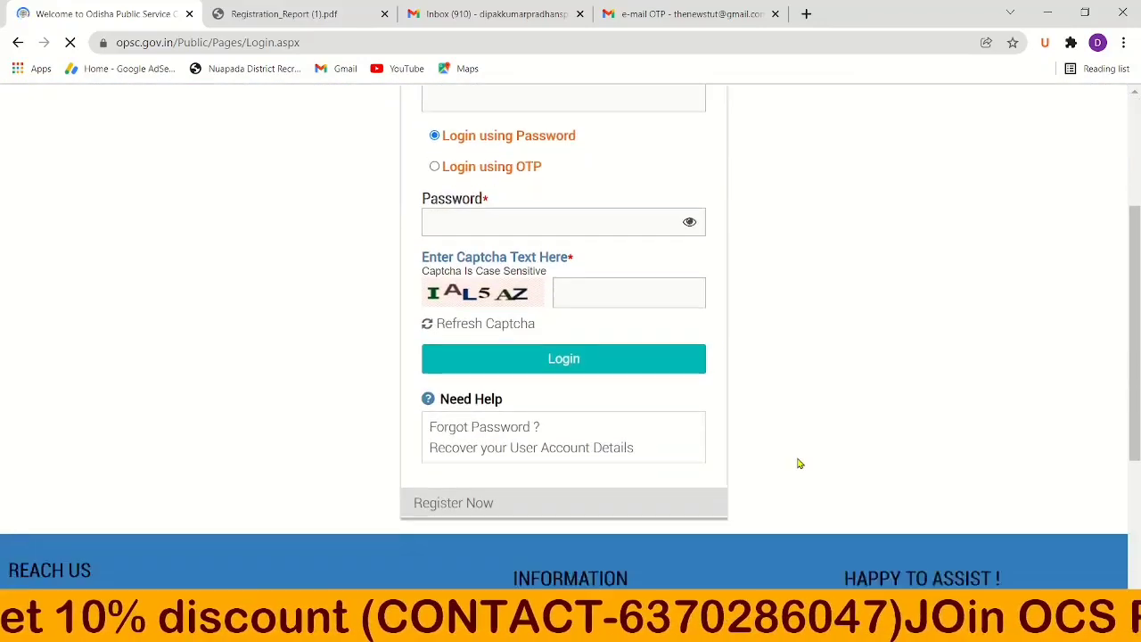
pyautogui.scroll(2, 799, 463)
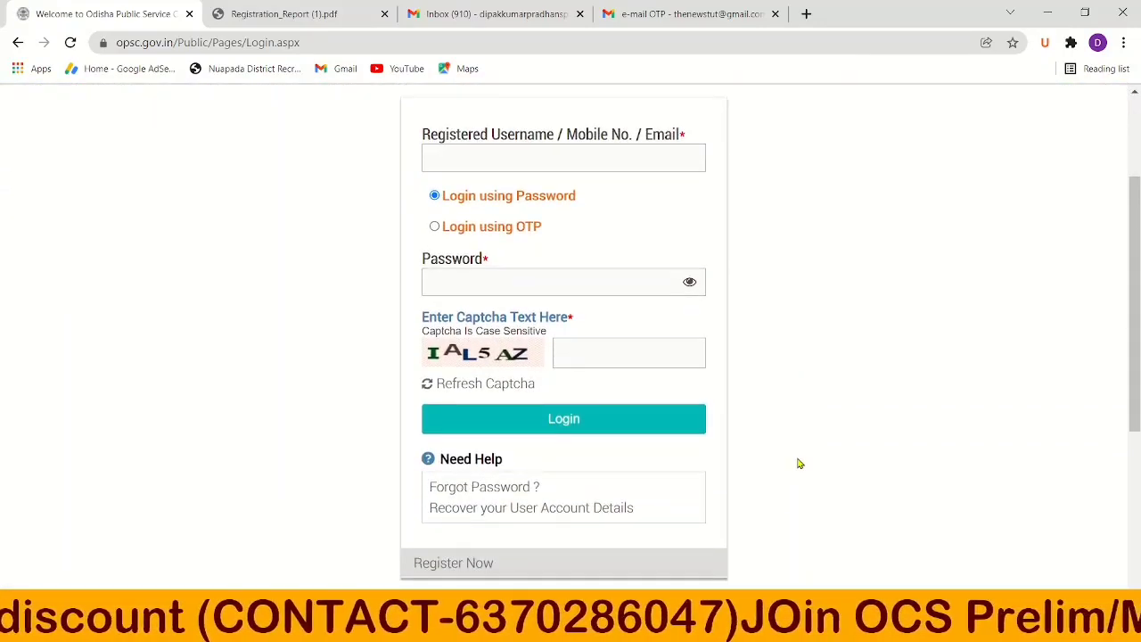
pyautogui.scroll(2, 799, 463)
pyautogui.scroll(-2, 798, 463)
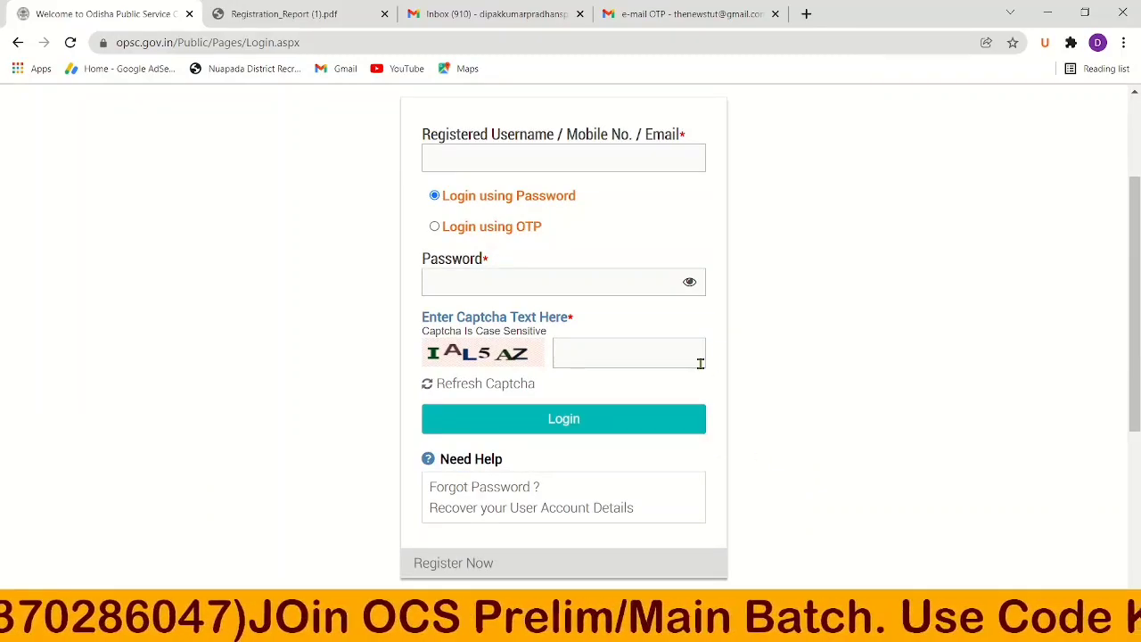
pyautogui.scroll(2, 704, 366)
pyautogui.click(552, 320)
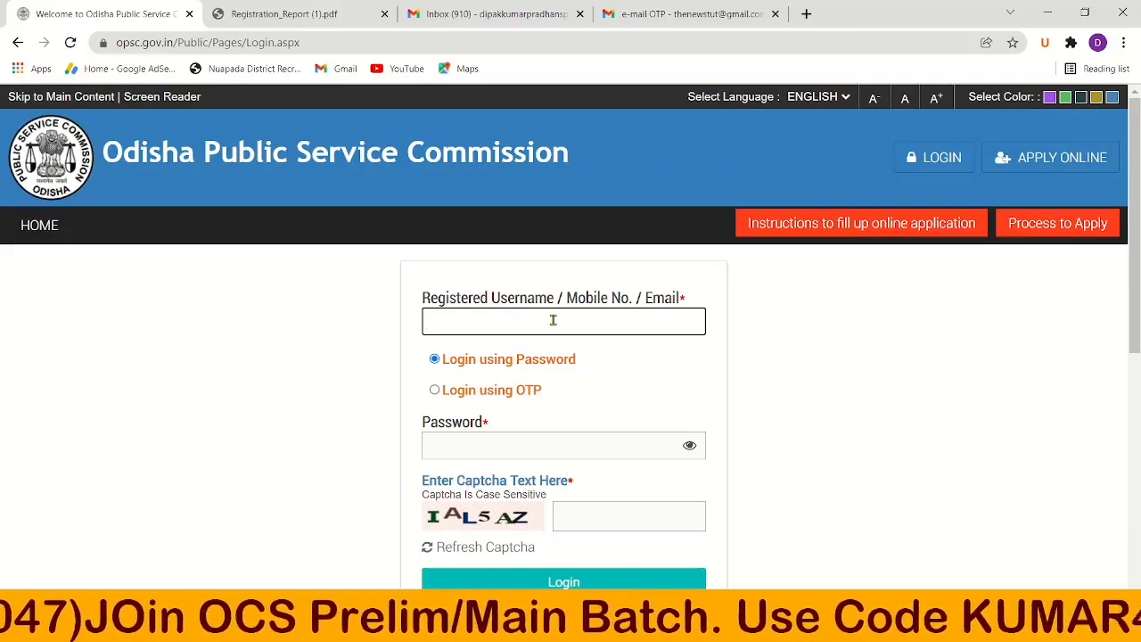
# Log in with the filled password and captcha and scroll the CSMS Registration Confirmation table.
pyautogui.click(633, 337)
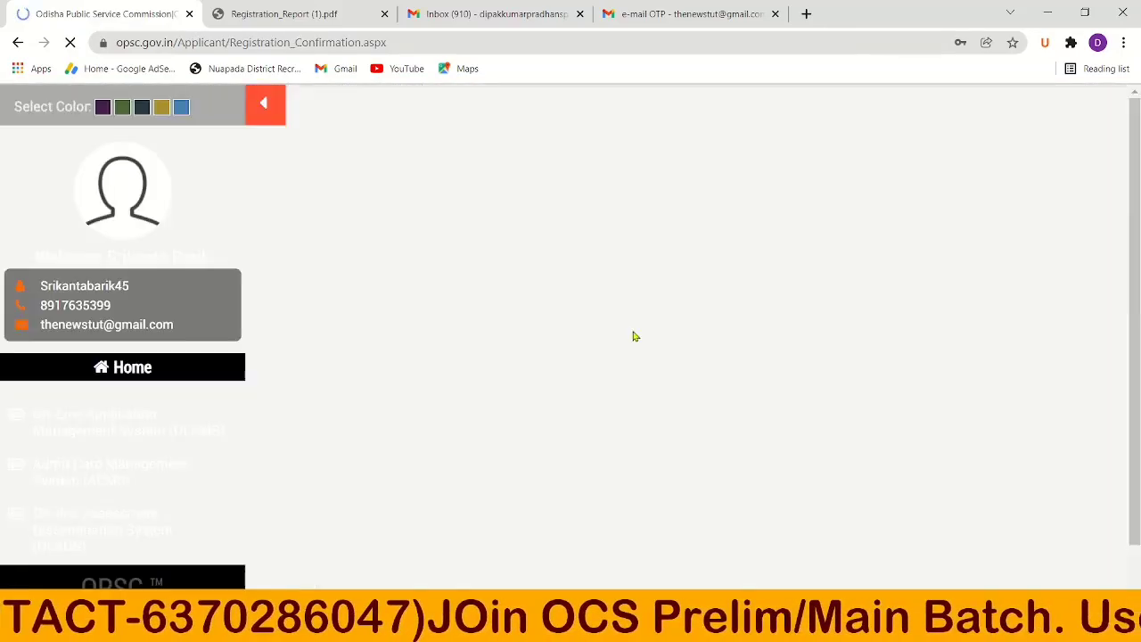
pyautogui.scroll(-3, 636, 331)
pyautogui.scroll(3, 780, 347)
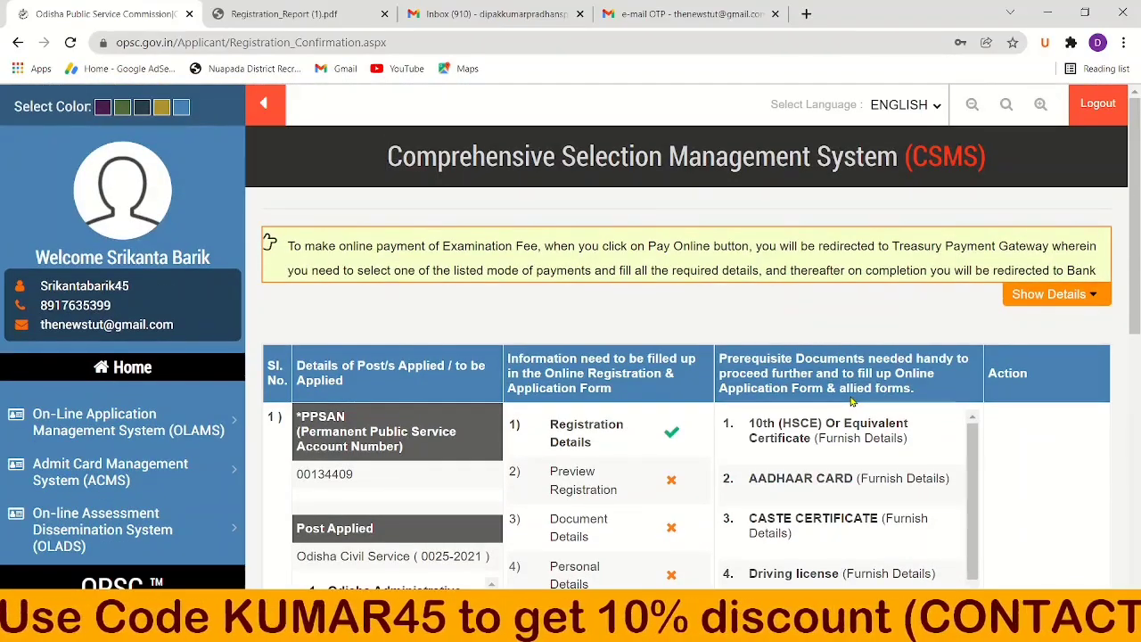
pyautogui.scroll(-1, 851, 401)
pyautogui.scroll(-2, 853, 401)
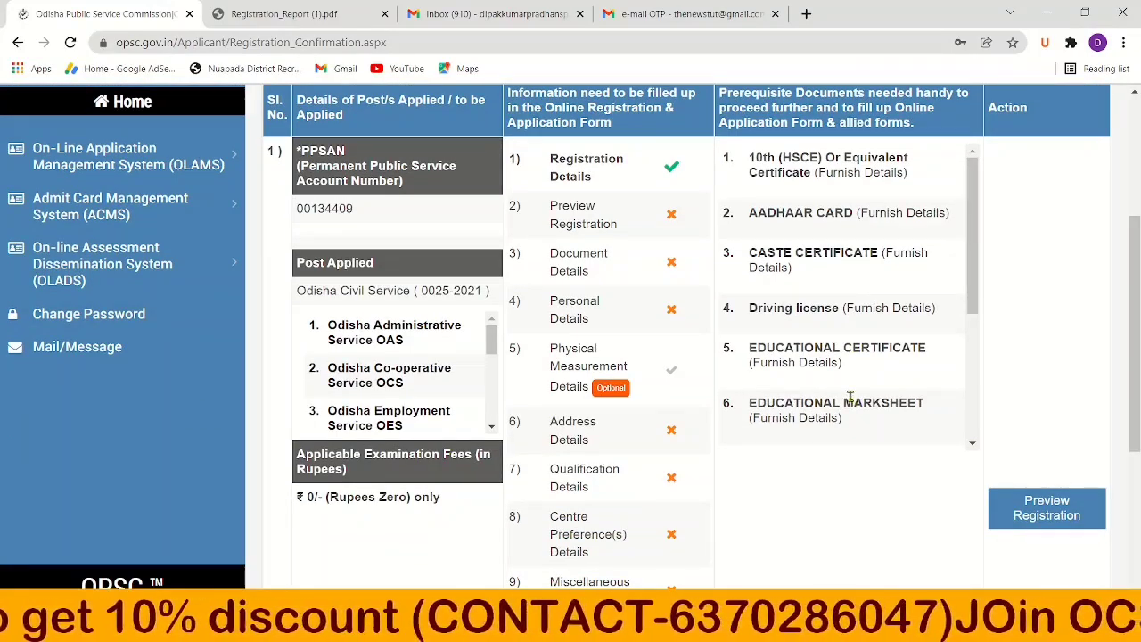
pyautogui.scroll(-1, 851, 402)
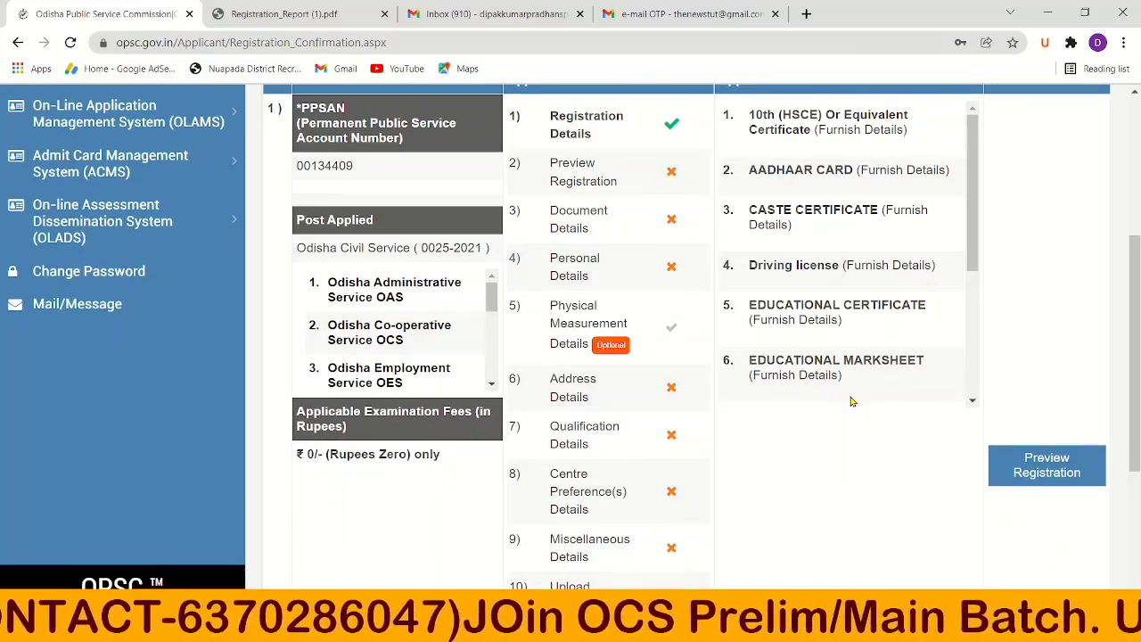
pyautogui.scroll(-3, 851, 402)
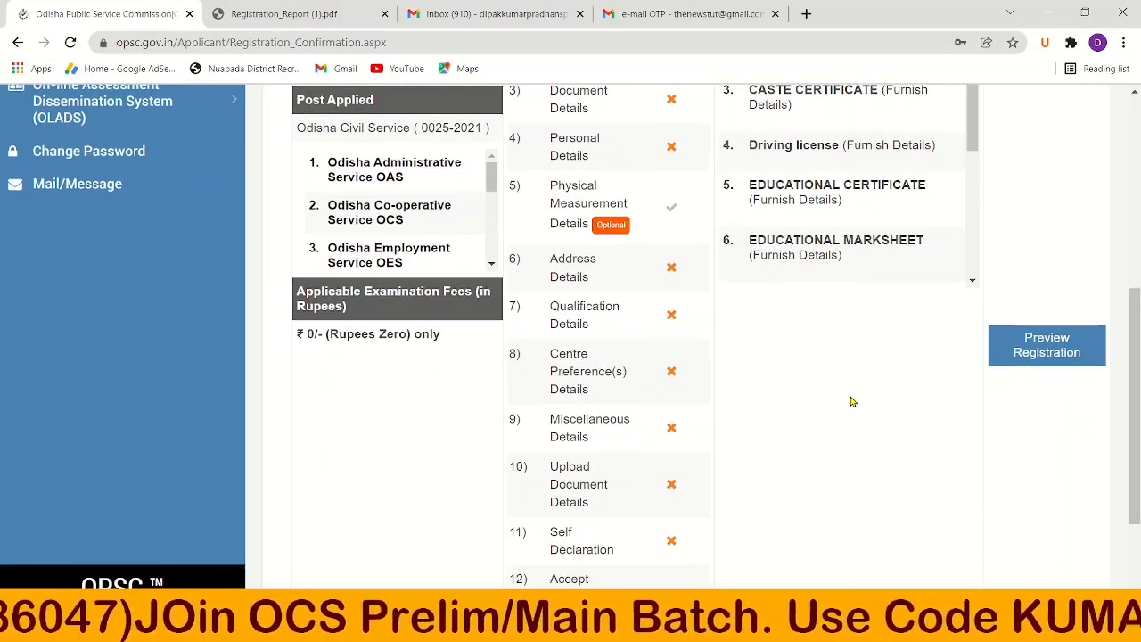
pyautogui.scroll(-1, 851, 402)
pyautogui.scroll(-1, 851, 401)
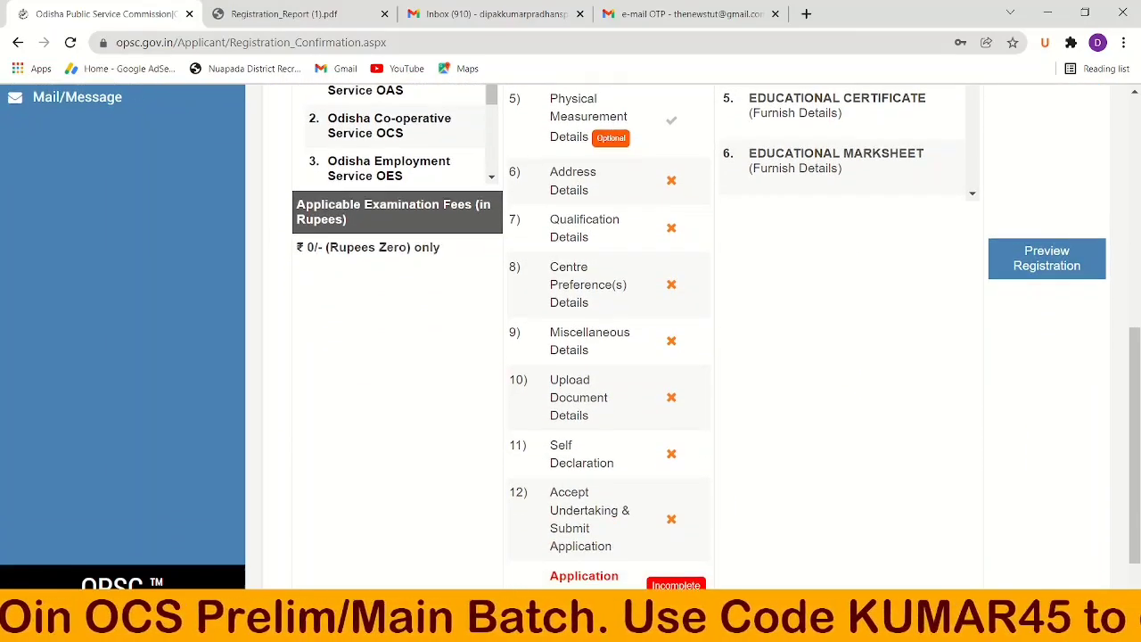
pyautogui.scroll(-1, 851, 402)
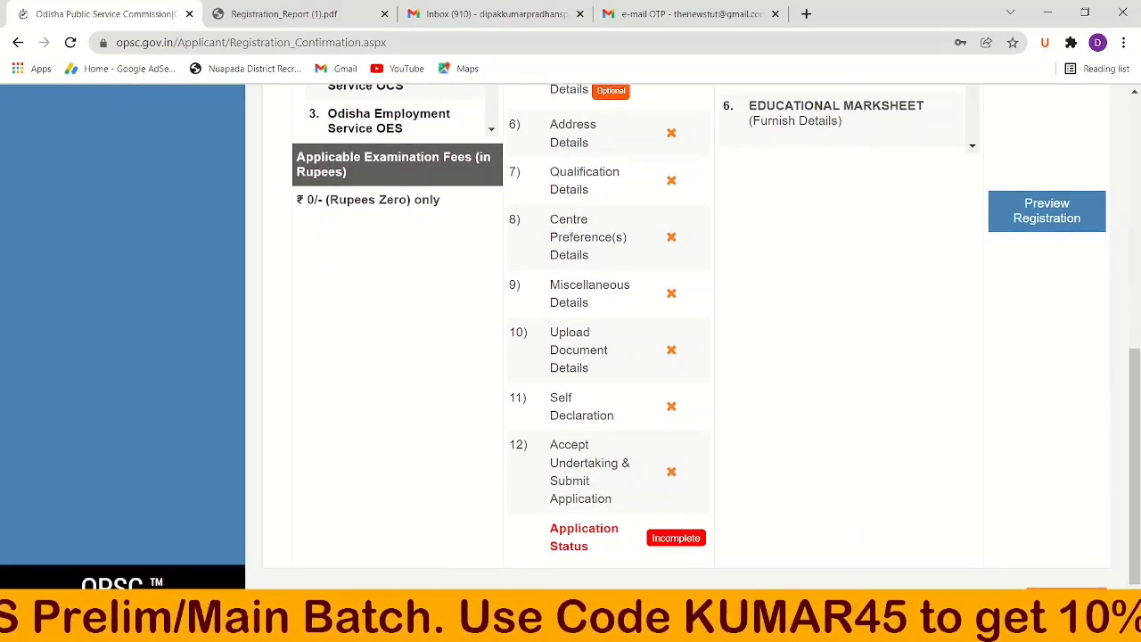
pyautogui.scroll(-1, 852, 402)
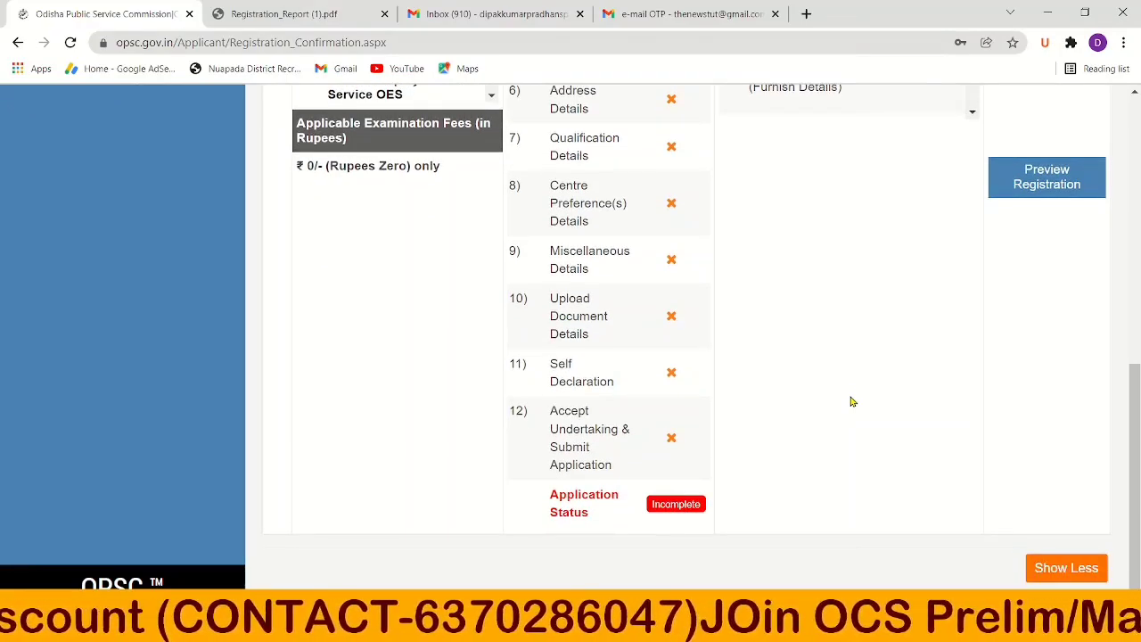
# Scroll back through the dashboard to review the PPSAN and Incomplete application status.
pyautogui.scroll(2, 851, 402)
pyautogui.scroll(-2, 851, 402)
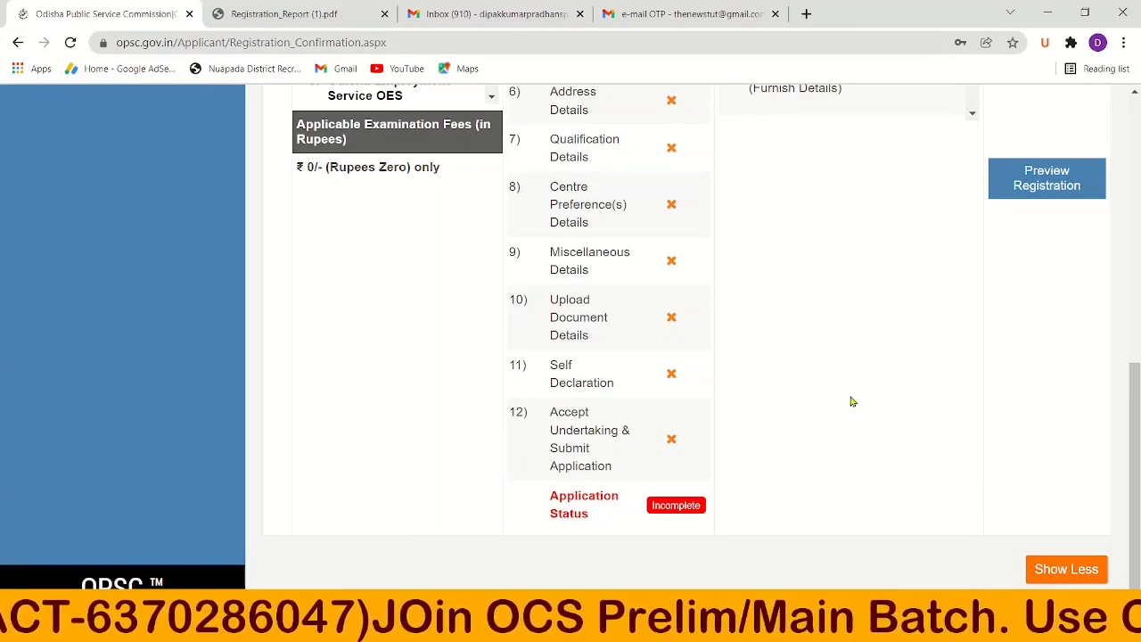
pyautogui.scroll(5, 851, 402)
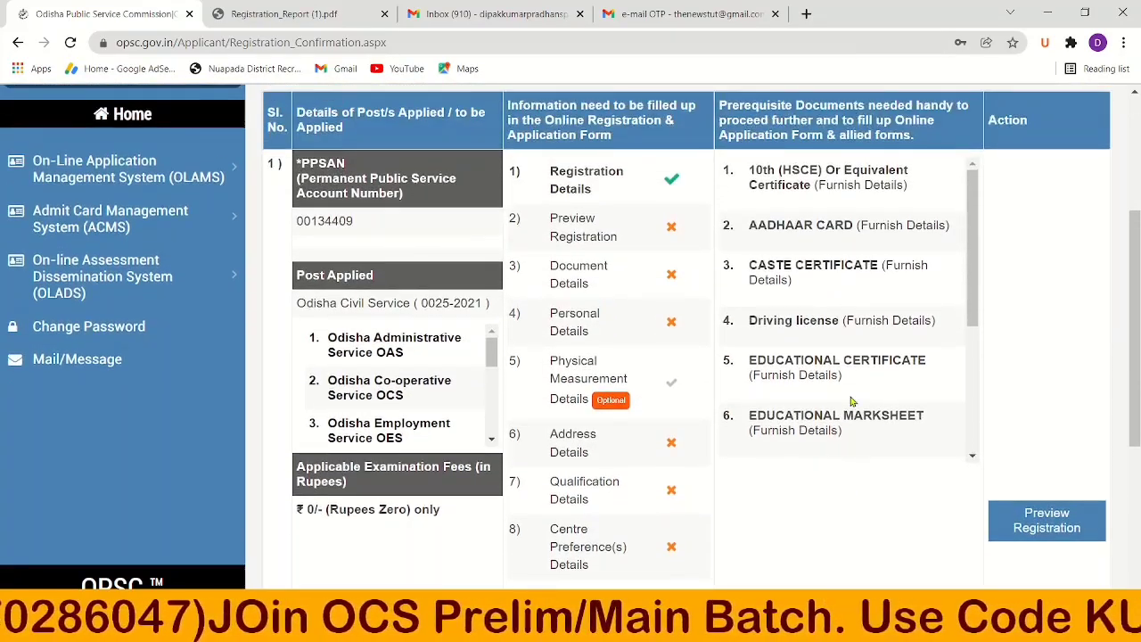
pyautogui.scroll(1, 851, 402)
pyautogui.scroll(-3, 851, 401)
pyautogui.scroll(3, 851, 402)
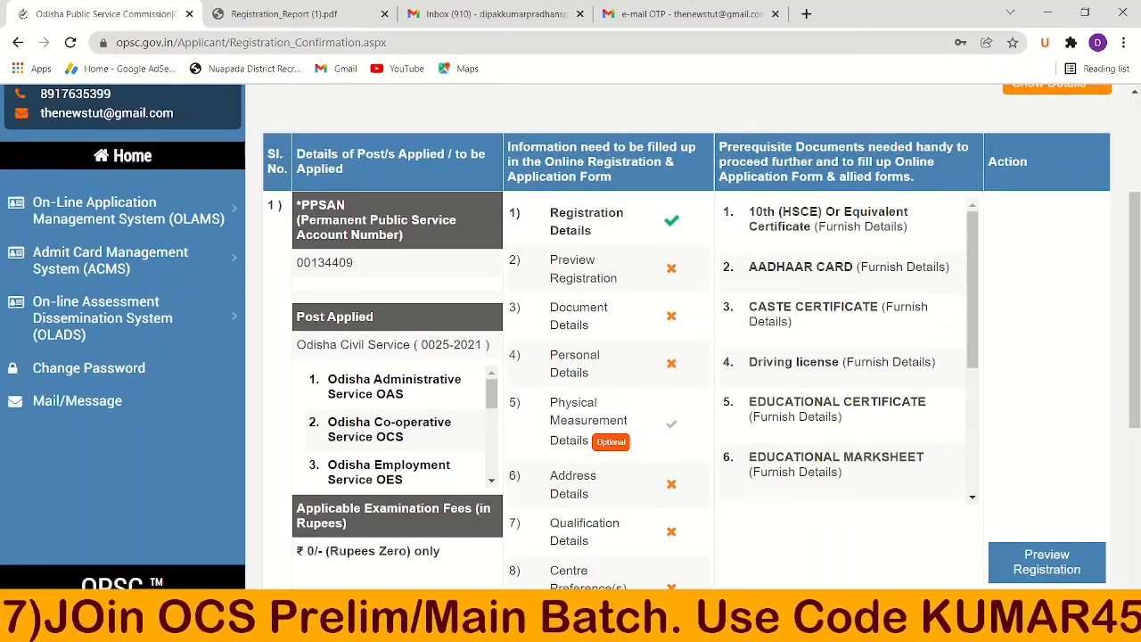
pyautogui.scroll(-3, 851, 402)
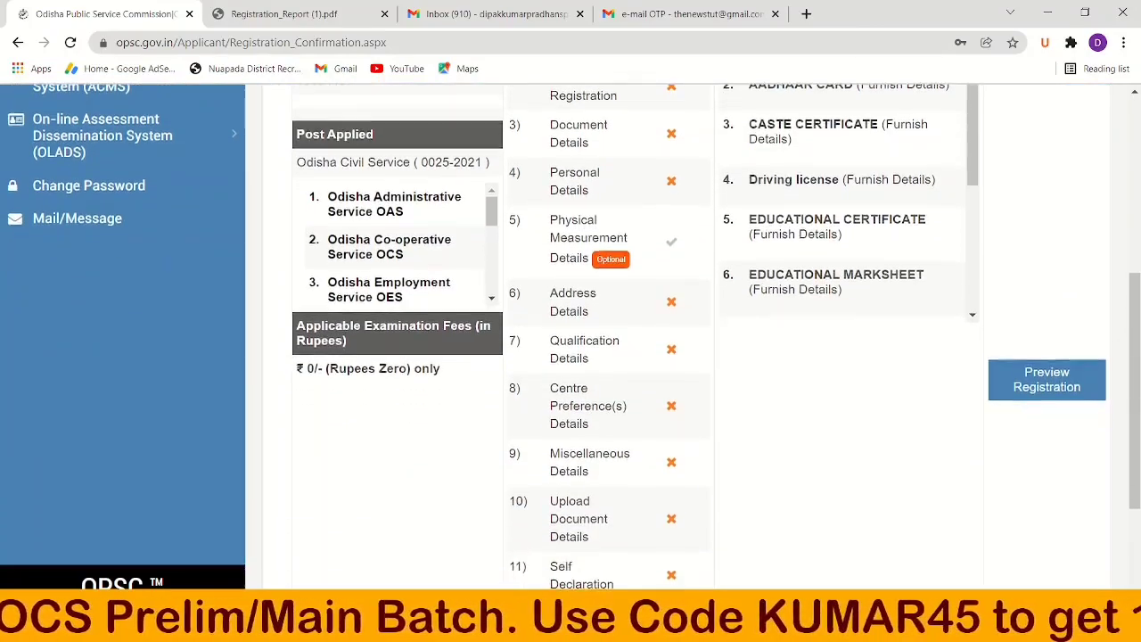
pyautogui.scroll(-3, 851, 402)
pyautogui.scroll(1, 851, 402)
pyautogui.scroll(2, 851, 402)
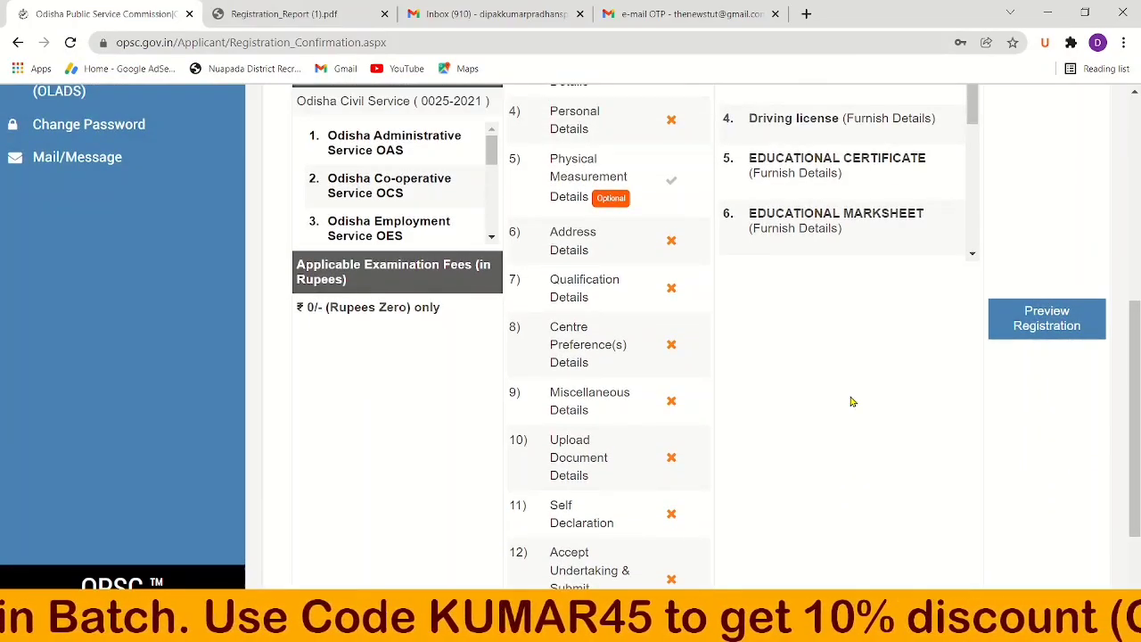
pyautogui.scroll(1, 852, 402)
pyautogui.scroll(-1, 851, 402)
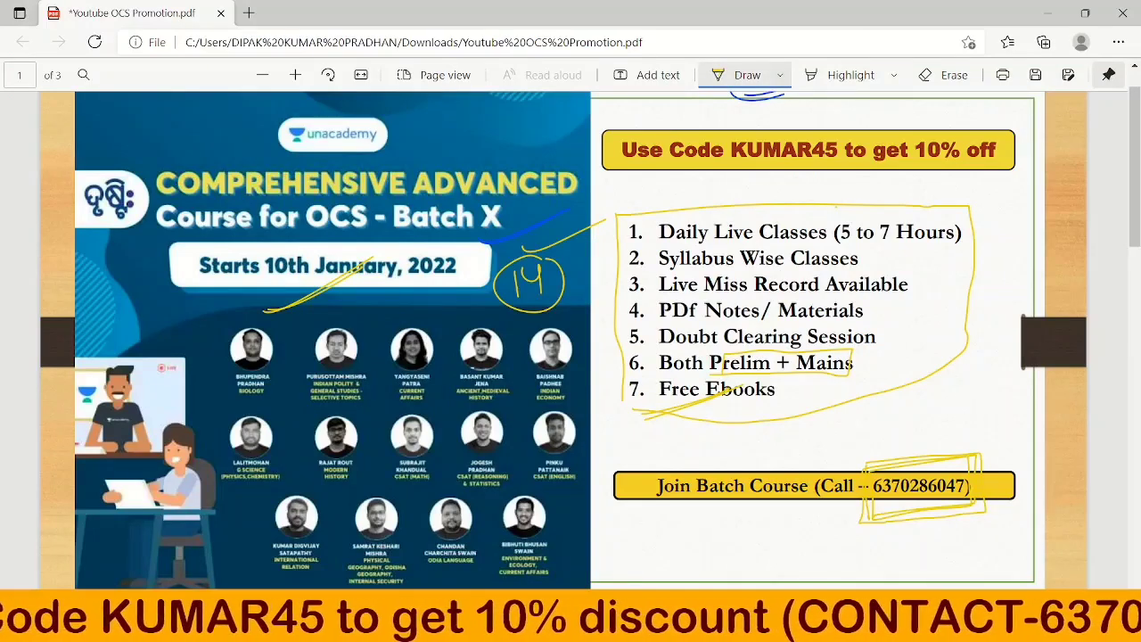
# Handwrite 'Subscribe' above the course title and draw a yellow curve beside Join Batch Course.
pyautogui.moveTo(417, 114)
pyautogui.mouseDown()
pyautogui.moveTo(446, 139)
pyautogui.moveTo(532, 134)
pyautogui.moveTo(460, 154)
pyautogui.moveTo(410, 109)
pyautogui.moveTo(412, 166)
pyautogui.mouseUp()
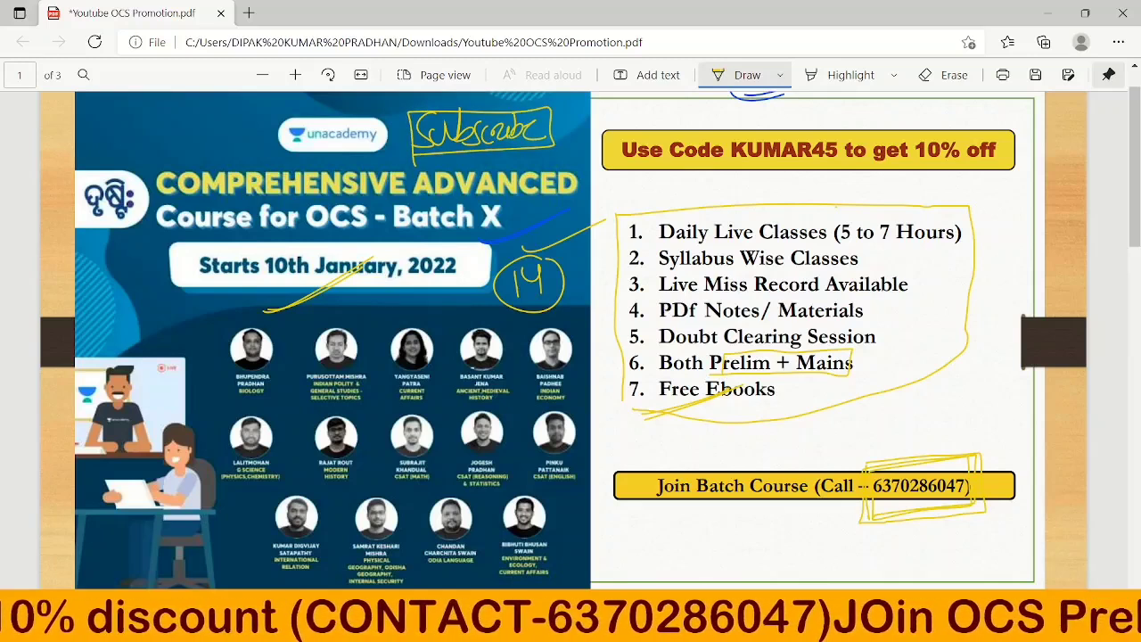
pyautogui.moveTo(649, 415); pyautogui.dragTo(613, 498)
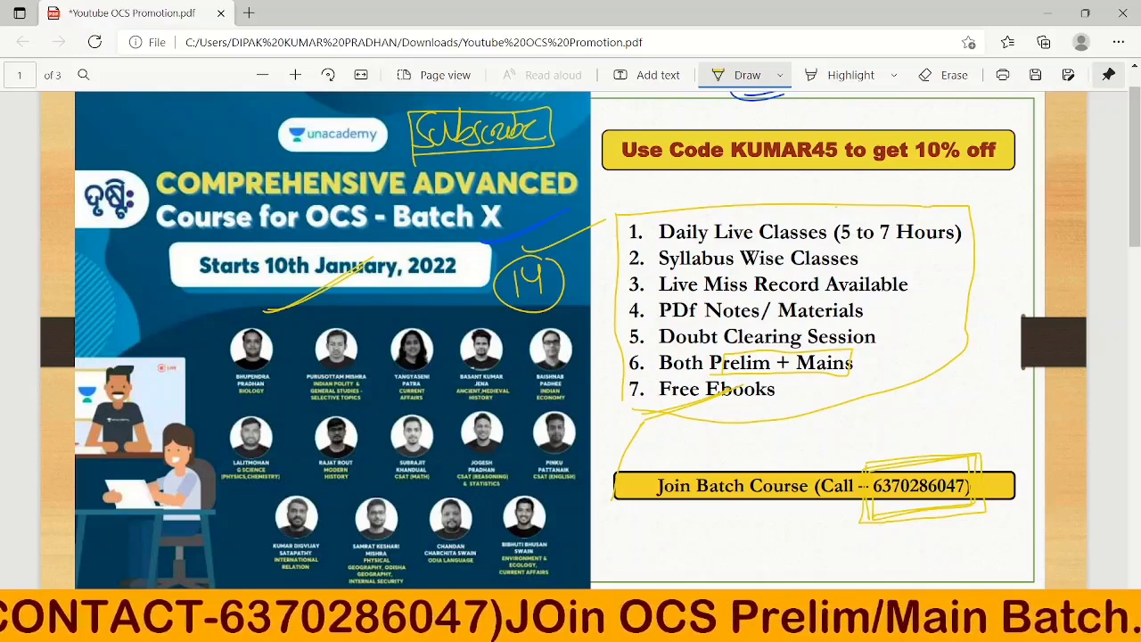
pyautogui.click(780, 75)
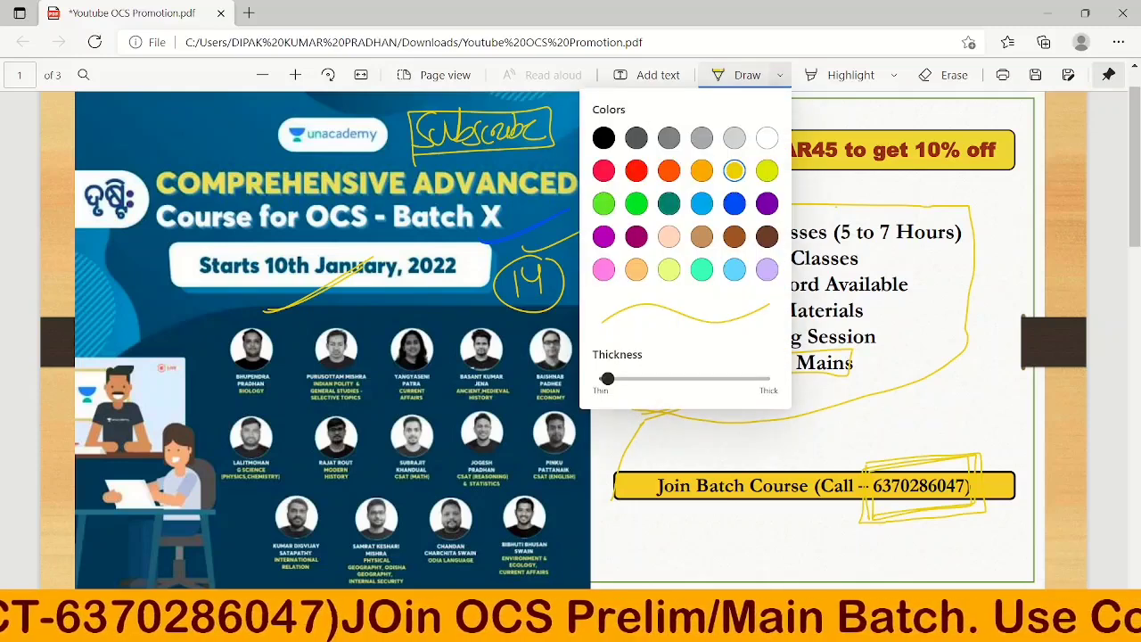